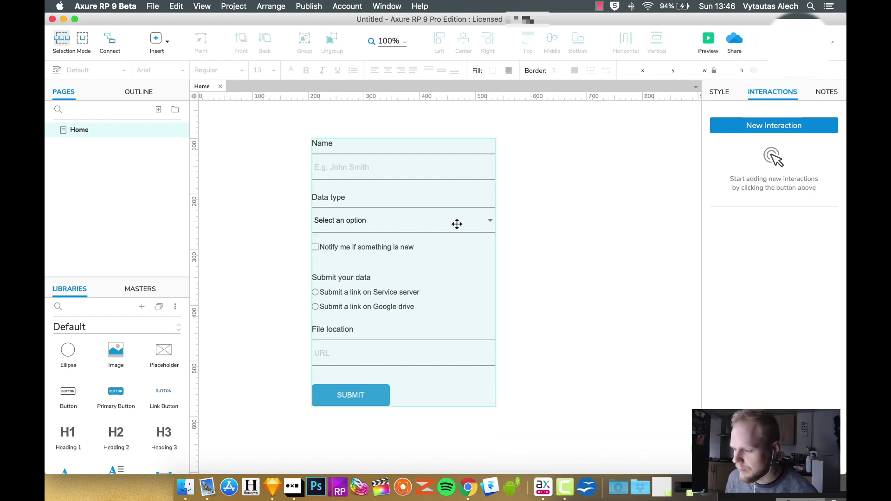
Preview the form in Chrome, toggle Service server and Google drive, then open the Form panel's State1.
click(708, 39)
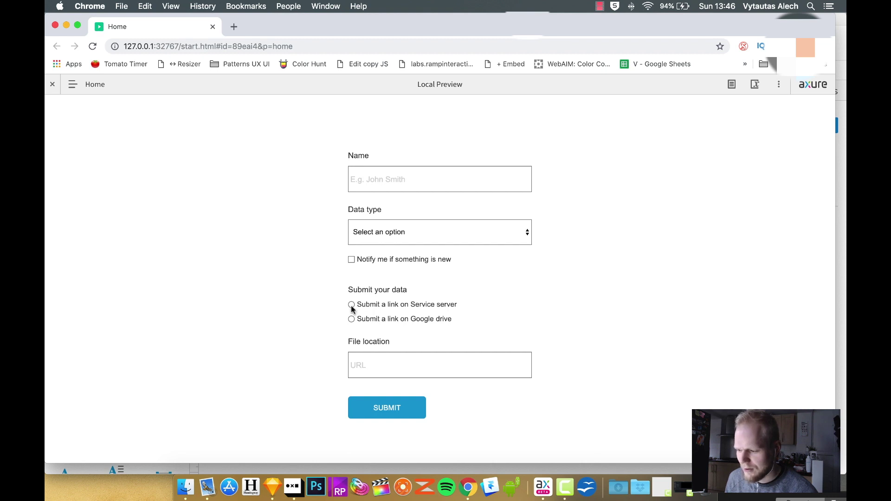
click(352, 307)
click(352, 320)
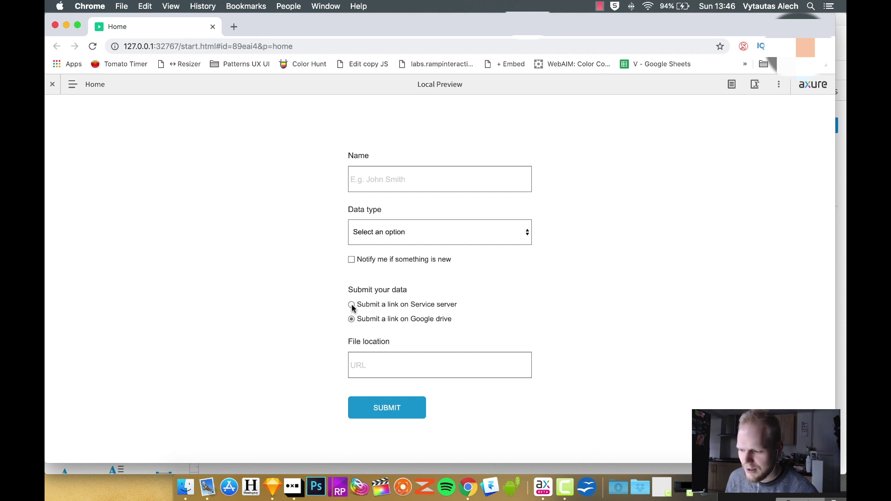
click(351, 305)
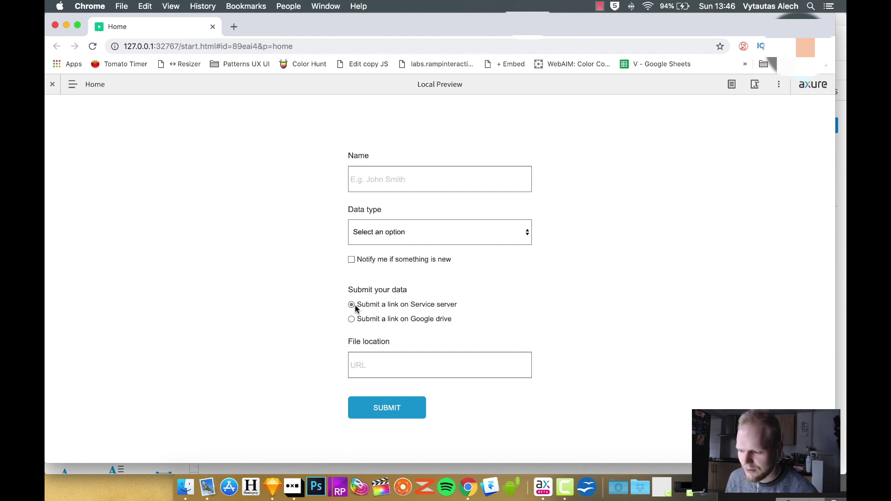
click(353, 320)
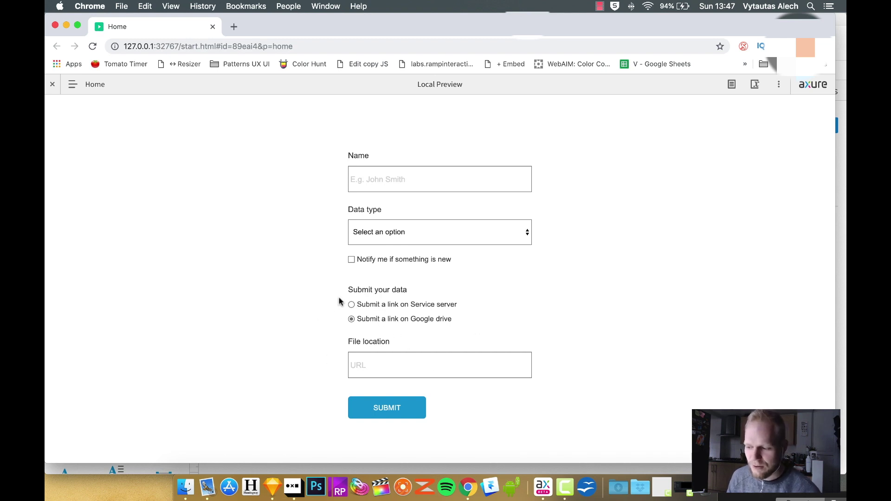
click(352, 306)
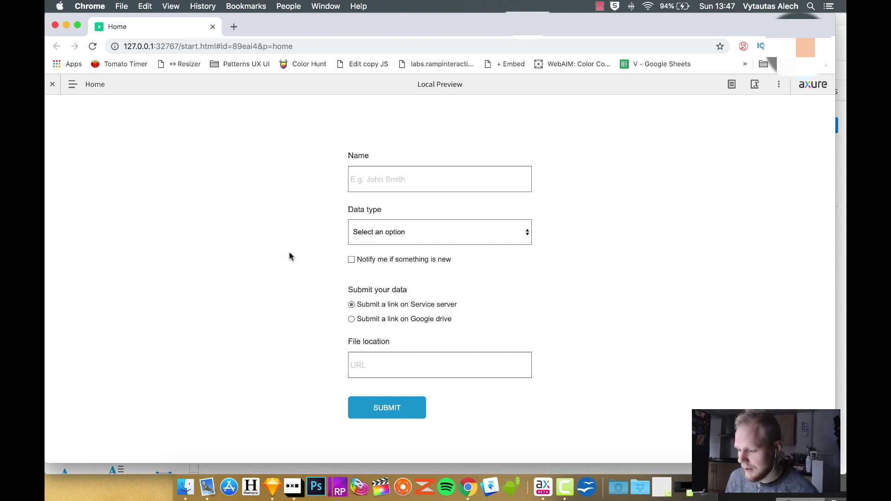
click(212, 26)
double_click(390, 282)
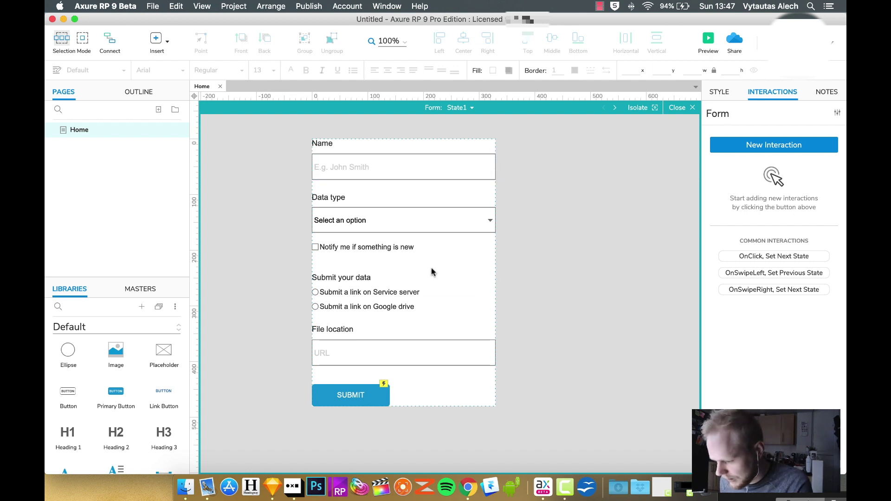
Relabel the first radio option 'Submit a link'.
double_click(377, 292)
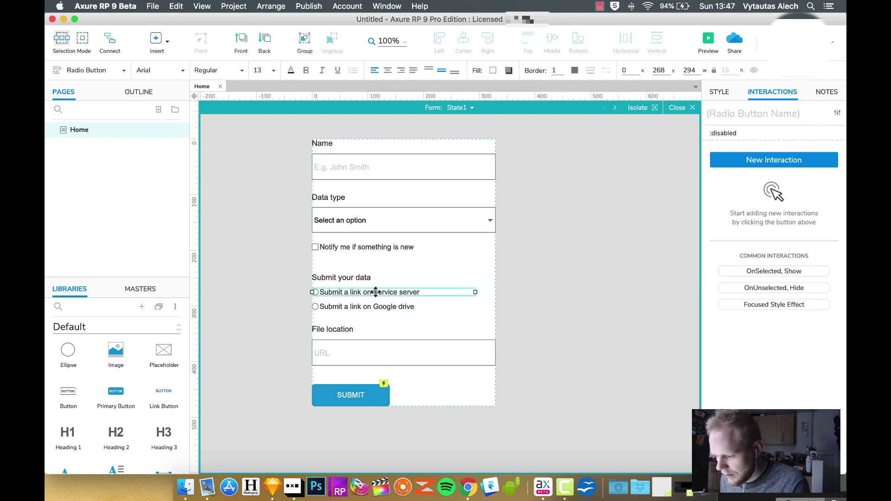
text(Submi)
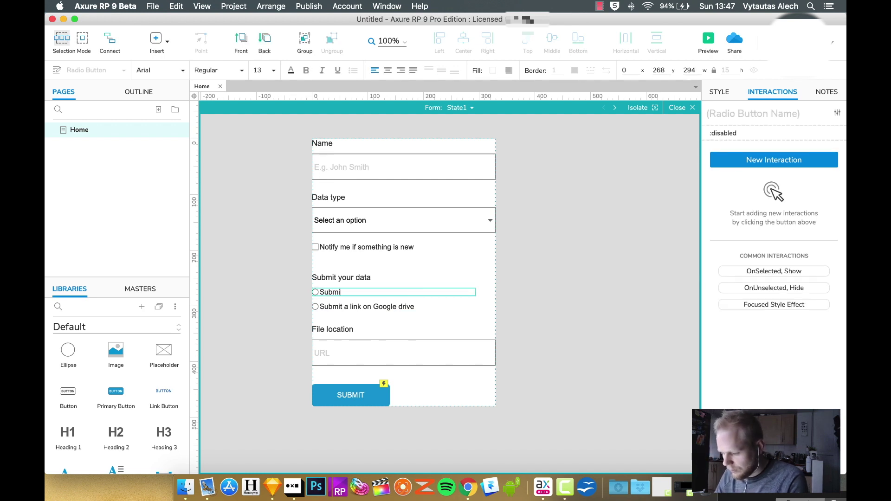
text(t a )
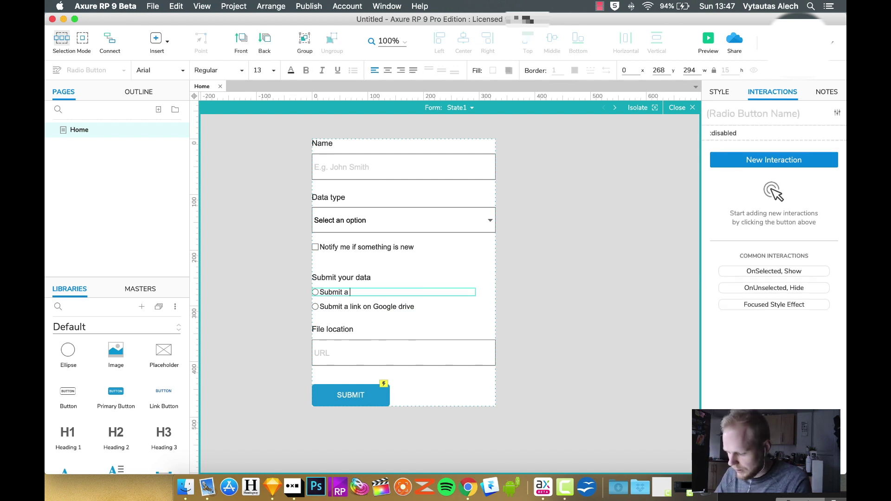
text(link)
click(378, 307)
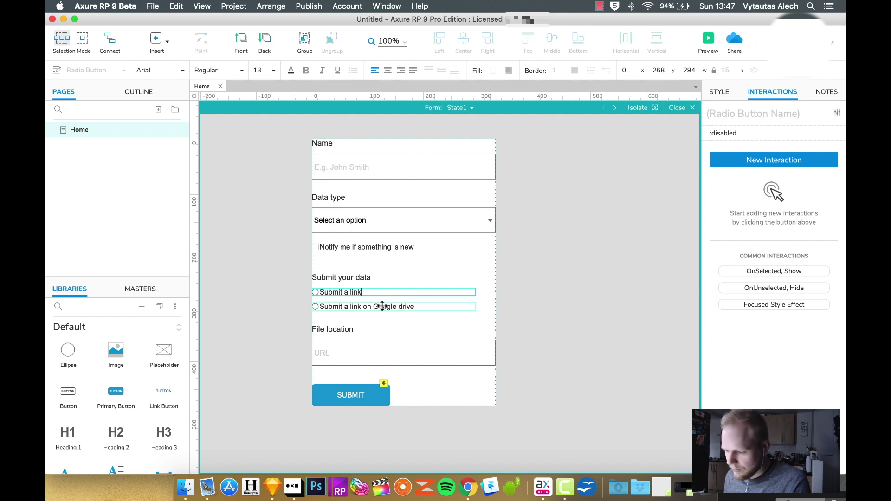
Replace the Google drive label with 'Upload a file' and select the radios with the URL field.
double_click(409, 310)
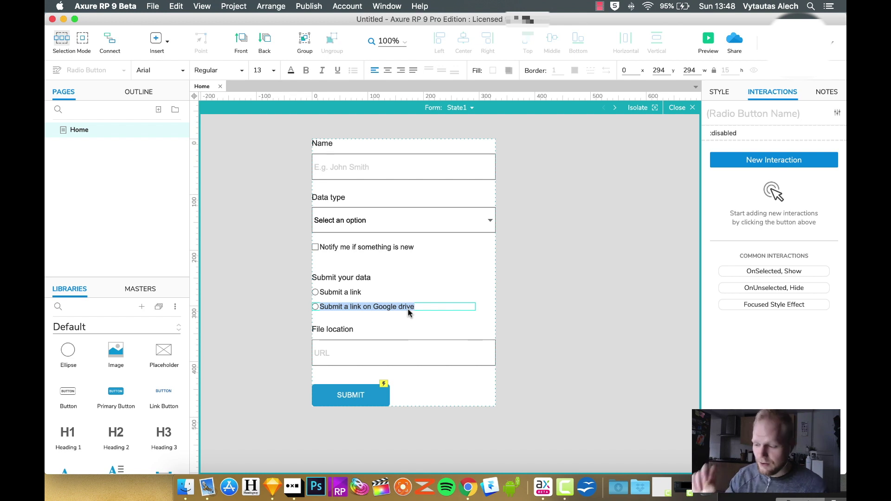
drag(420, 308, 312, 305)
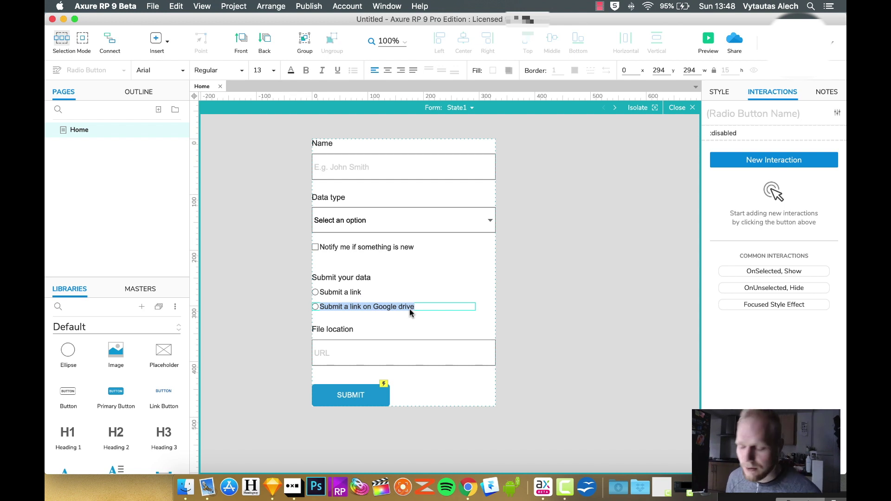
drag(425, 308, 316, 312)
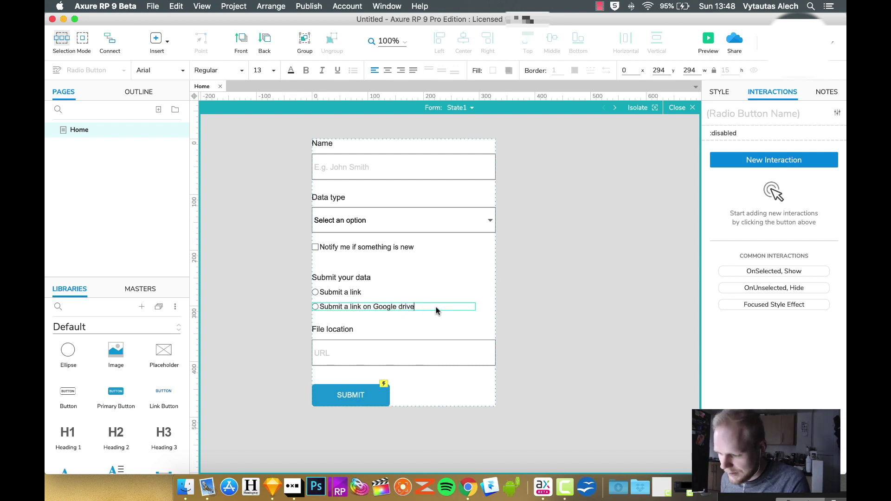
drag(438, 308, 318, 308)
text(Upload)
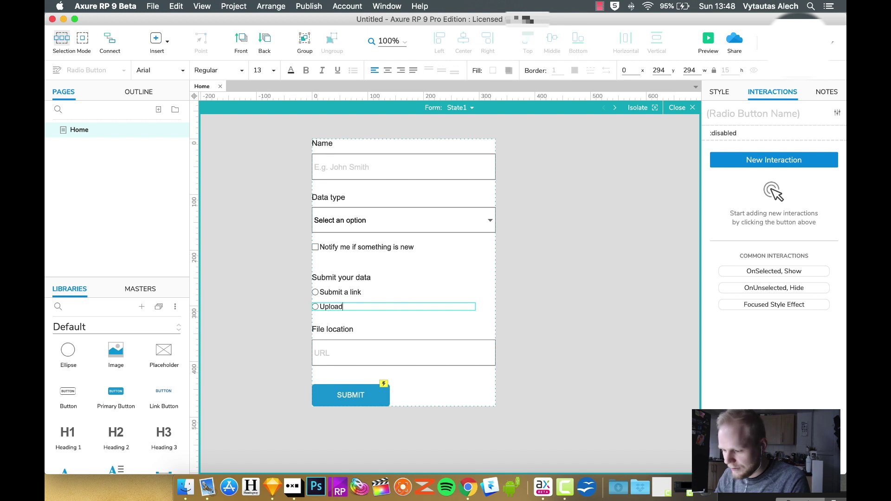
text( a file)
click(378, 354)
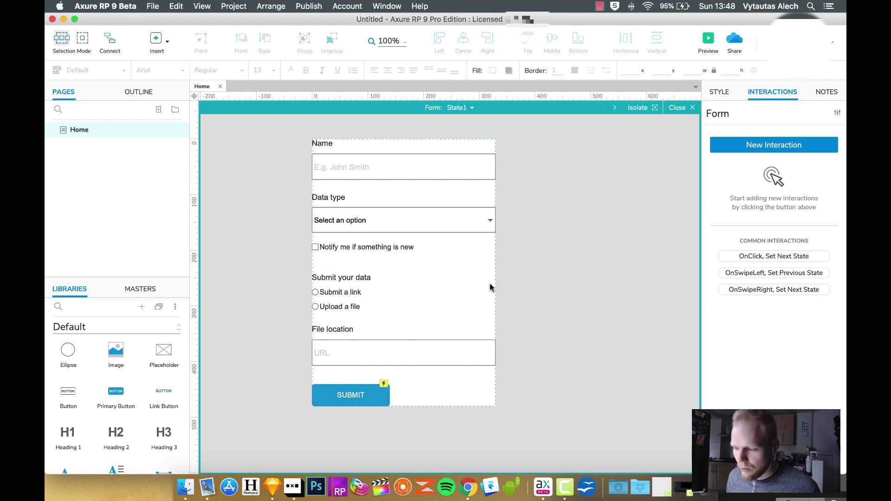
drag(491, 286, 318, 367)
Convert the selected widgets into a dynamic panel named 'Radio selection'.
right_click(364, 352)
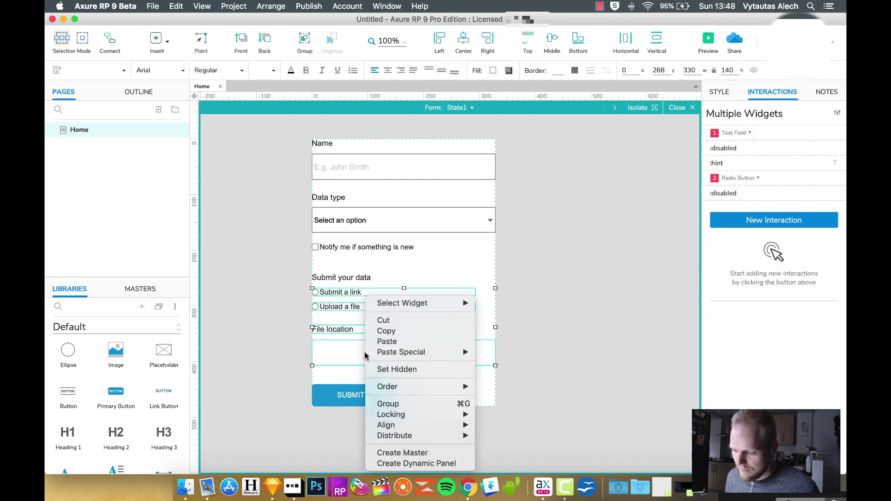
click(417, 463)
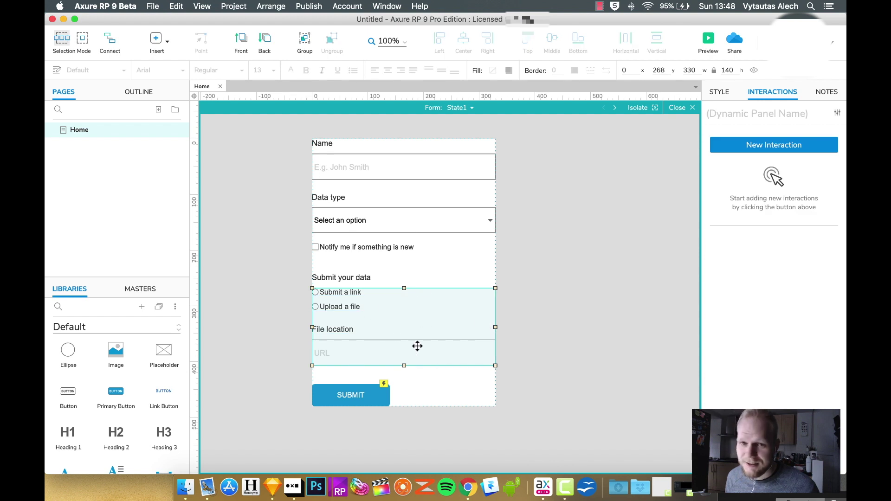
click(761, 113)
text(Radio selection)
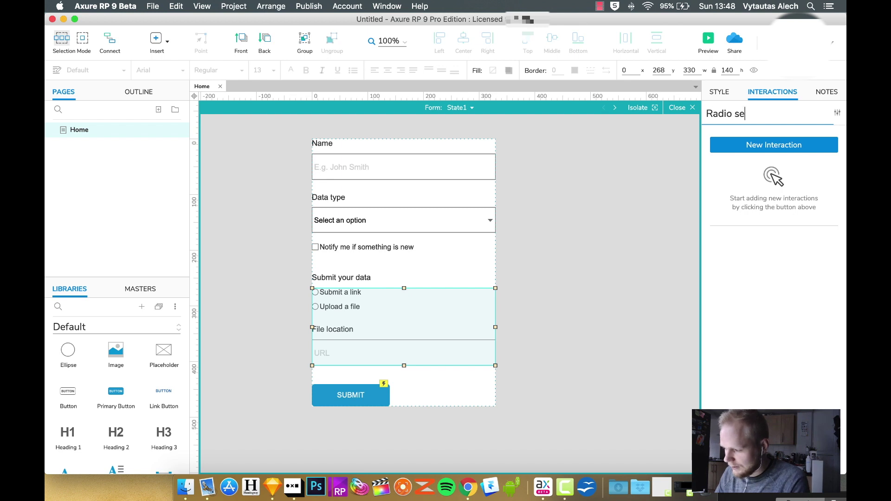
double_click(420, 320)
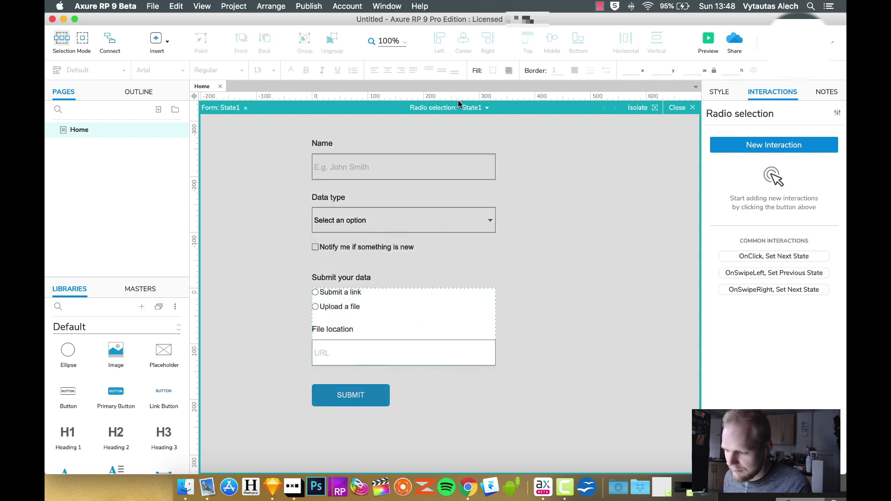
Rename the first state 'default' and add duplicate states '1st selected' and '2nd selected'.
click(484, 108)
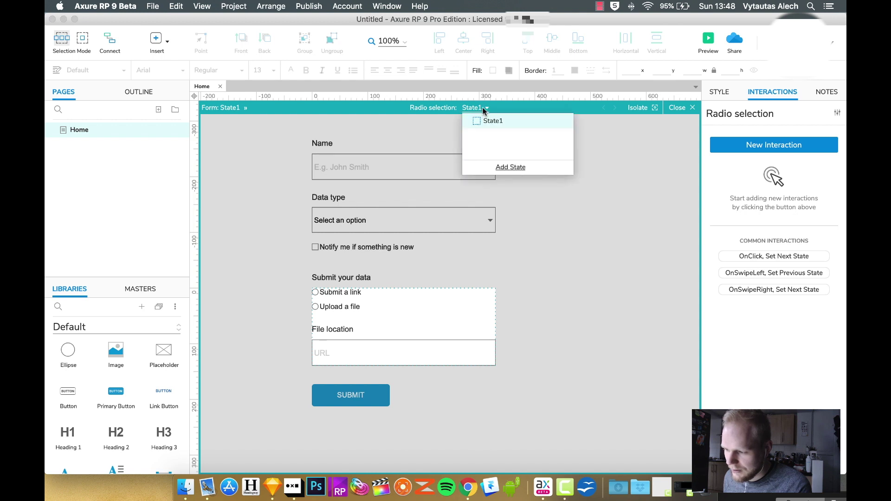
double_click(492, 121)
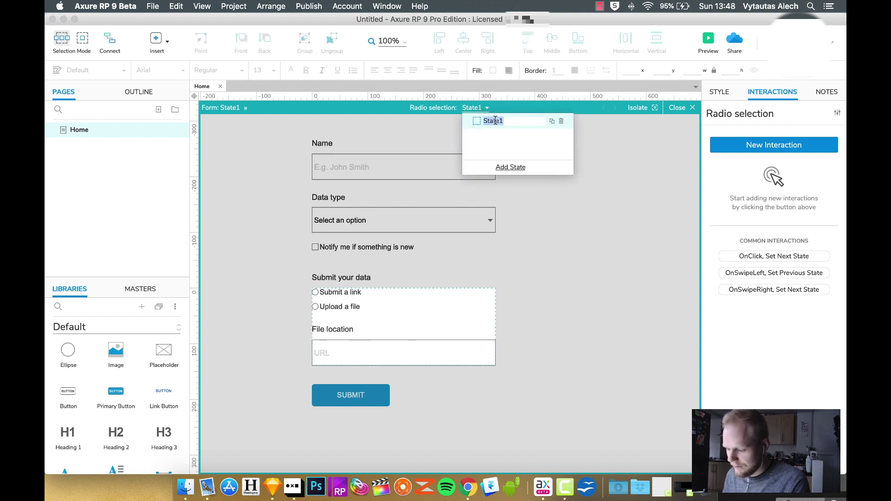
text(default)
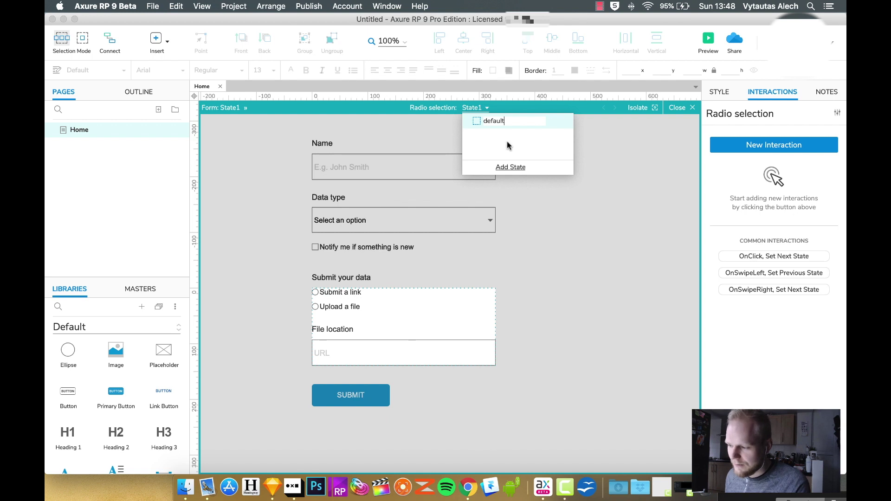
key(Return)
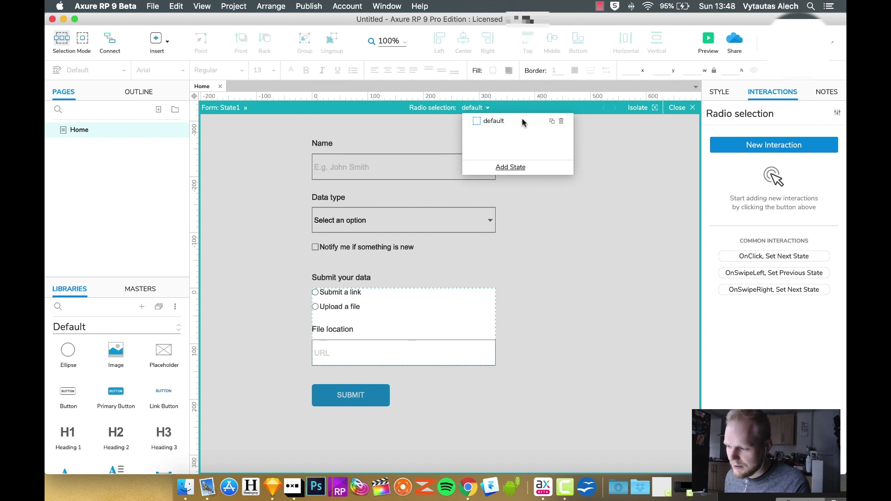
click(552, 121)
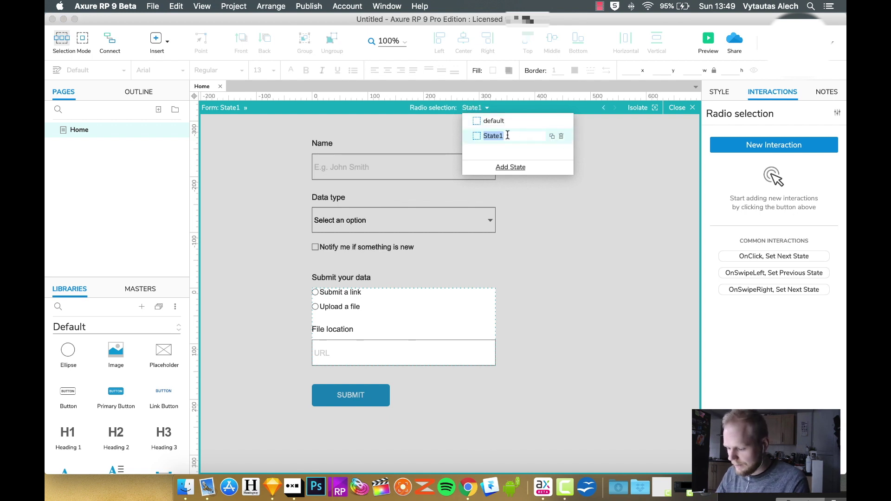
text(1st selected)
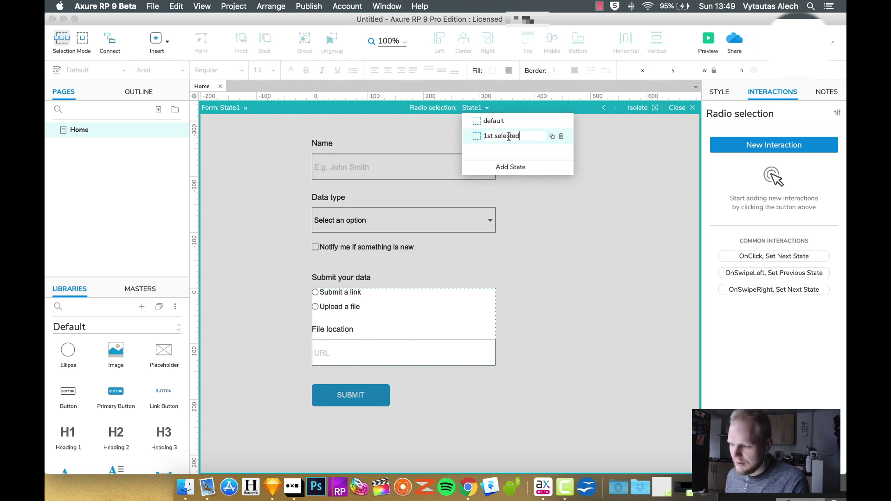
click(553, 136)
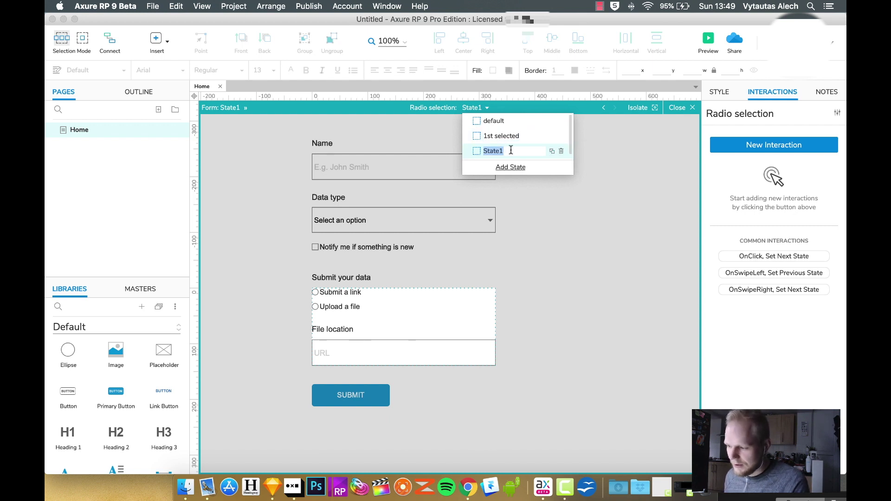
text(2nd selecti)
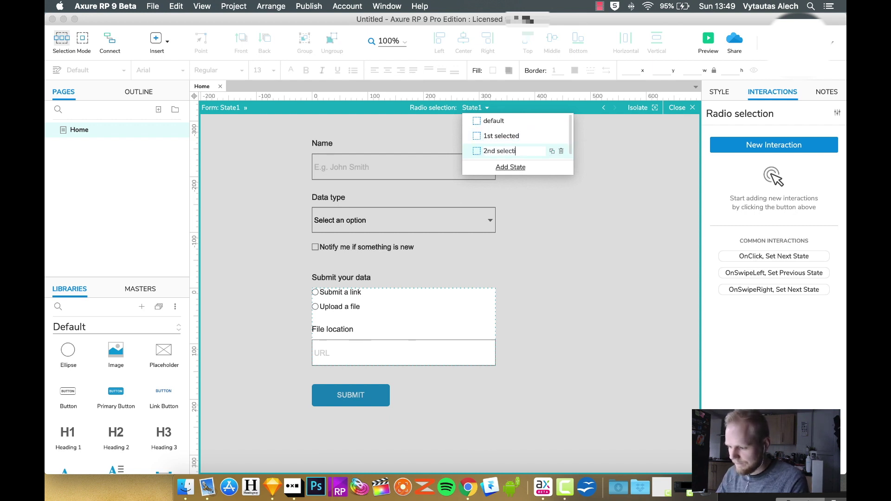
text(on)
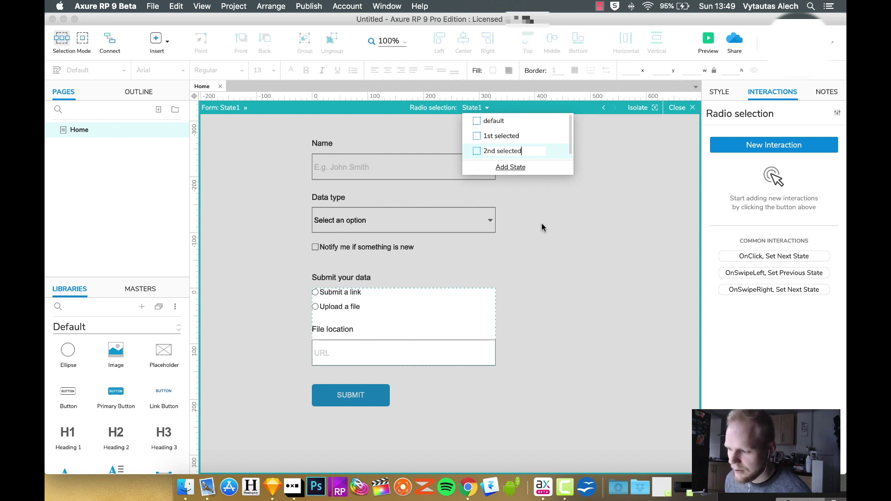
click(510, 121)
click(510, 151)
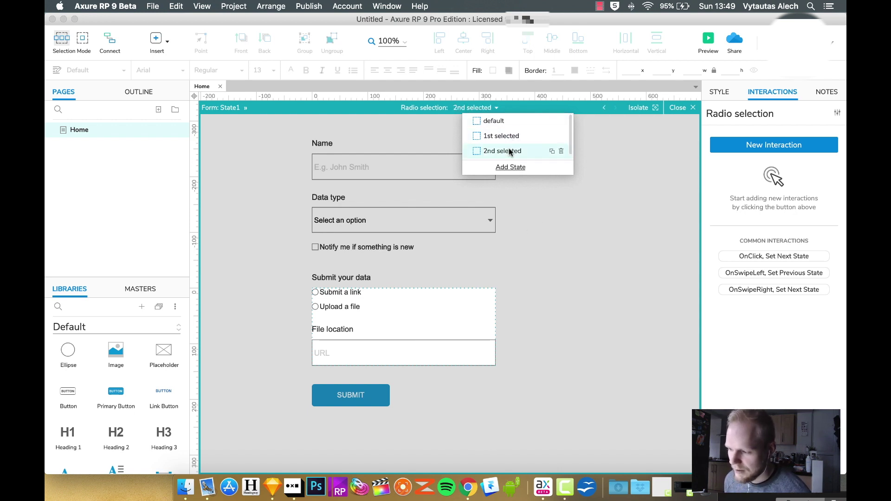
Delete the File location label and URL field from the default state.
click(497, 120)
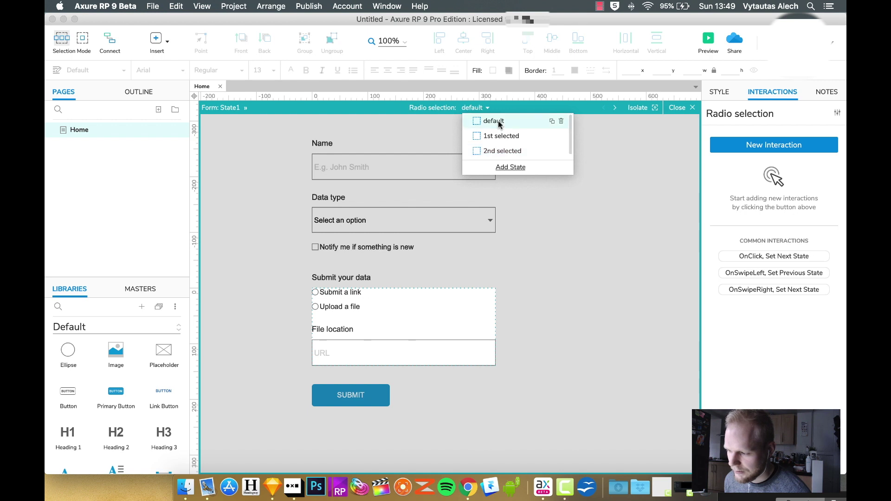
click(381, 362)
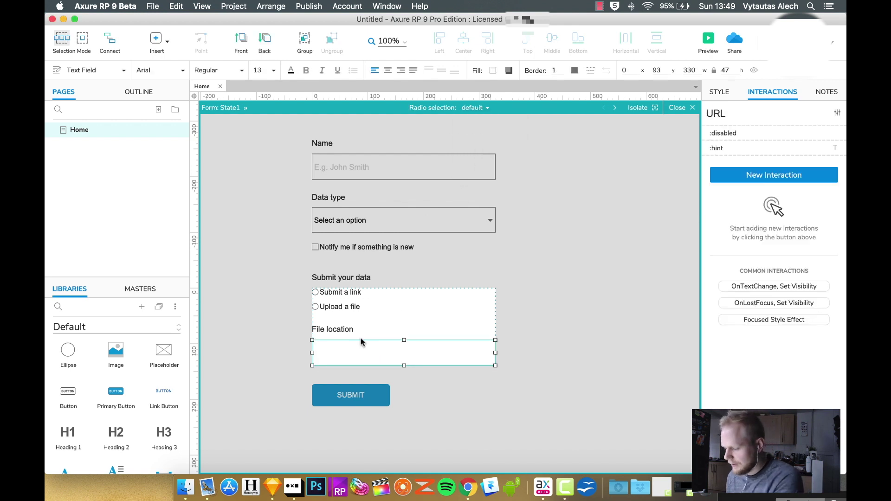
shift+click(348, 330)
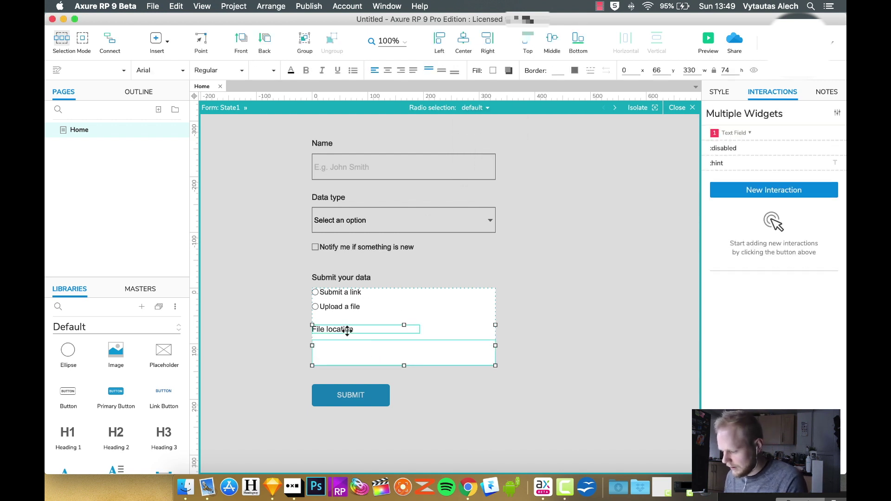
key(Delete)
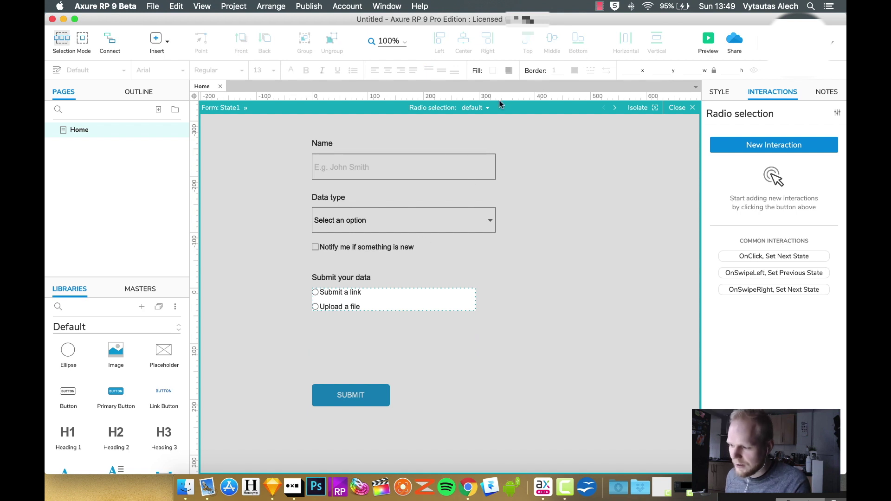
In 1st selected, check Submit a link and place the URL field between the two options.
click(615, 108)
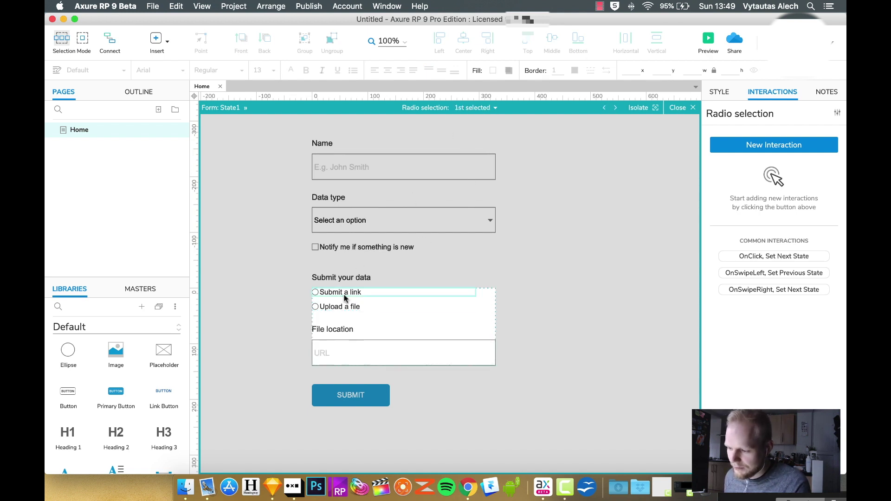
click(315, 293)
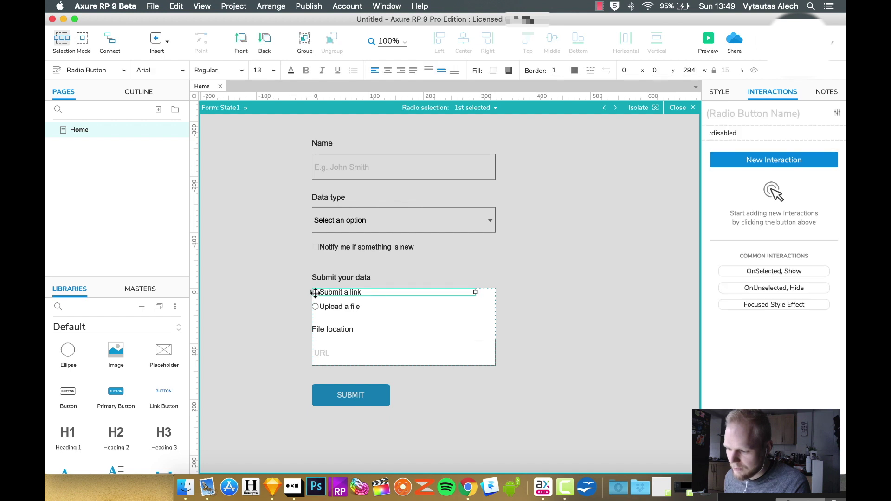
click(773, 271)
click(837, 113)
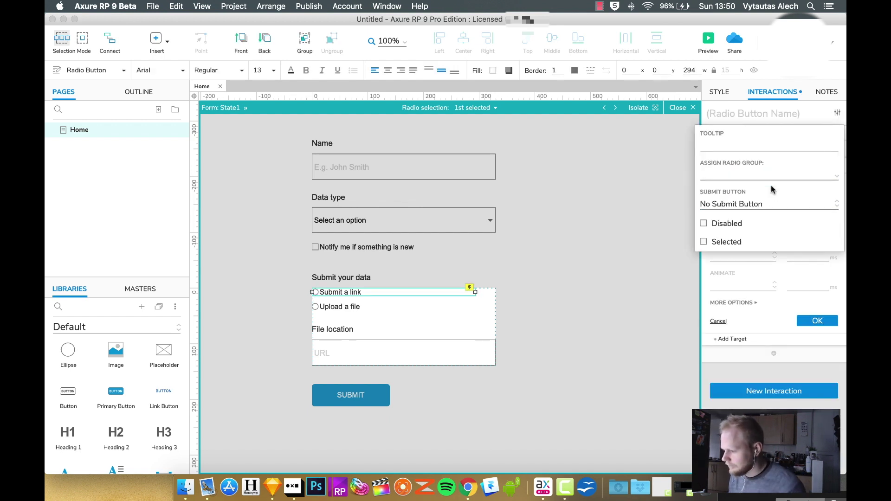
click(703, 242)
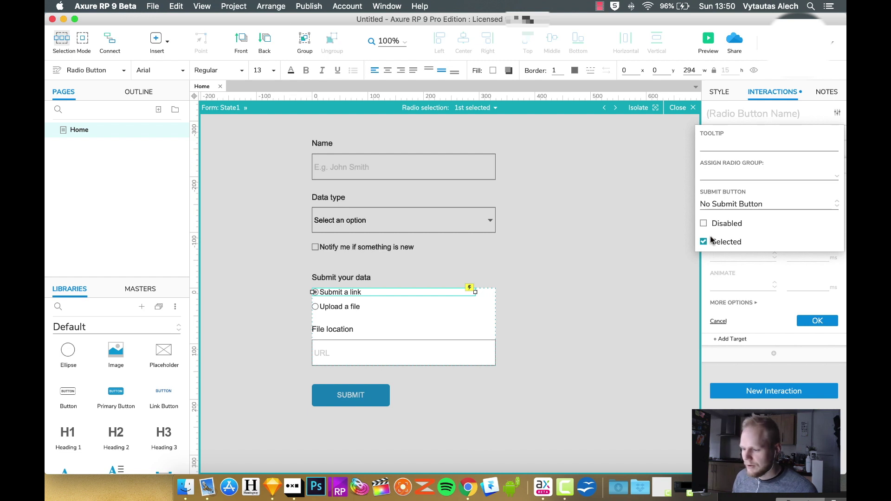
click(611, 277)
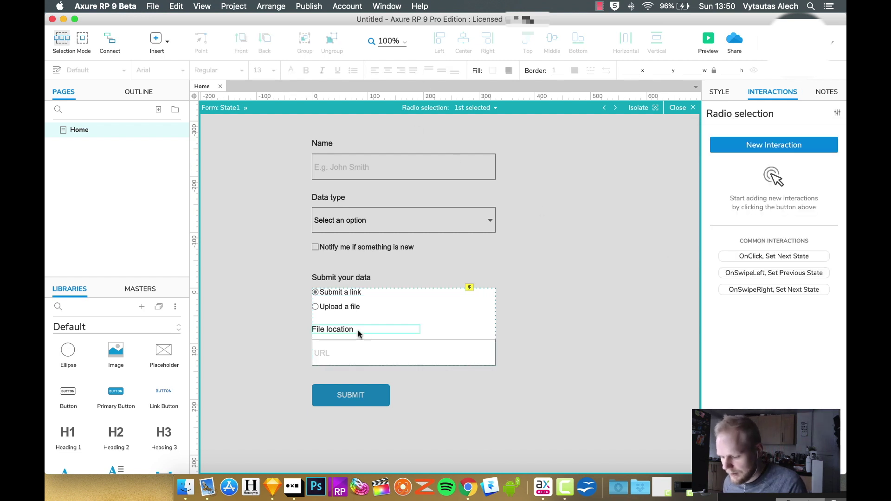
drag(336, 306, 339, 374)
click(340, 353)
shift+click(340, 330)
drag(340, 330, 347, 309)
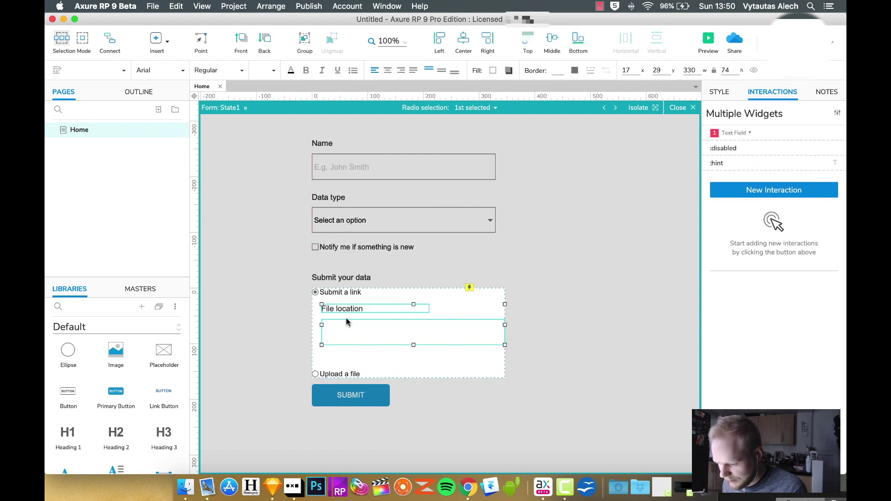
drag(344, 374, 343, 361)
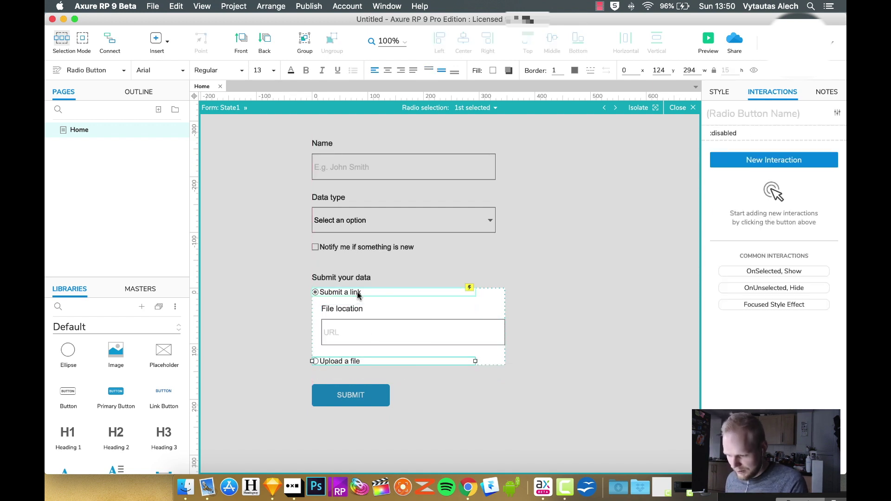
click(622, 106)
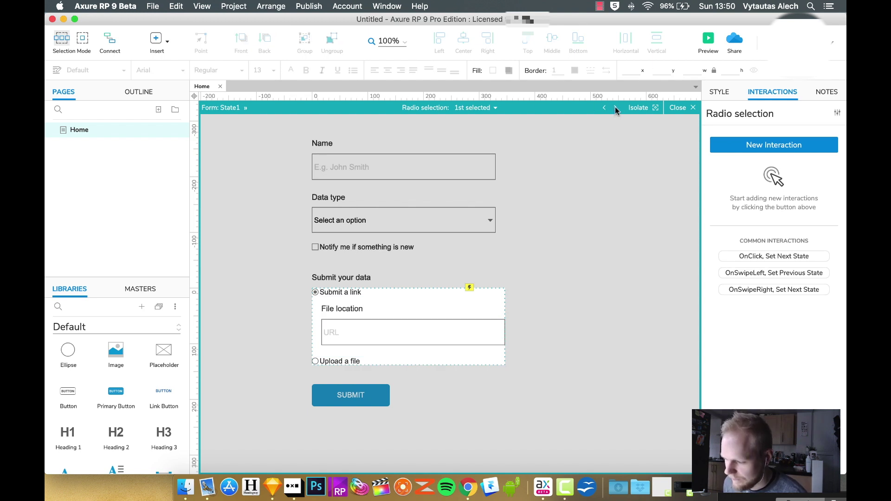
In 2nd selected, move the URL field below Upload a file and check Upload a file.
click(615, 109)
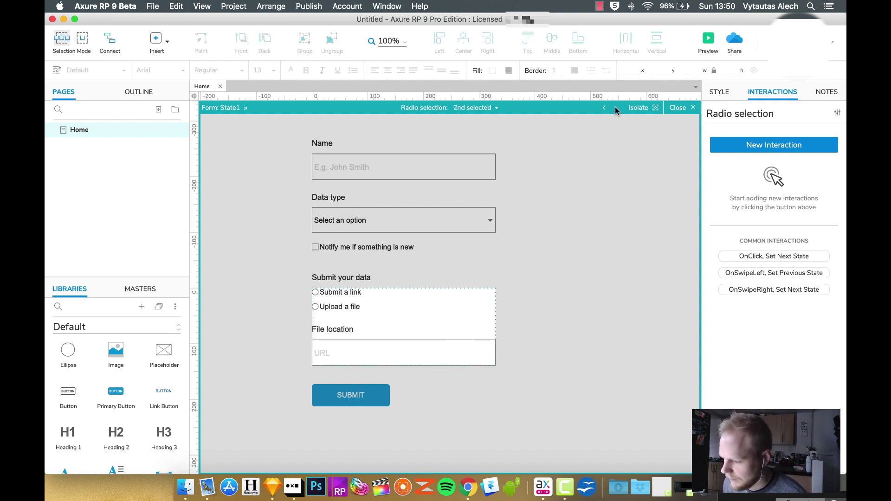
drag(340, 310, 332, 340)
click(337, 307)
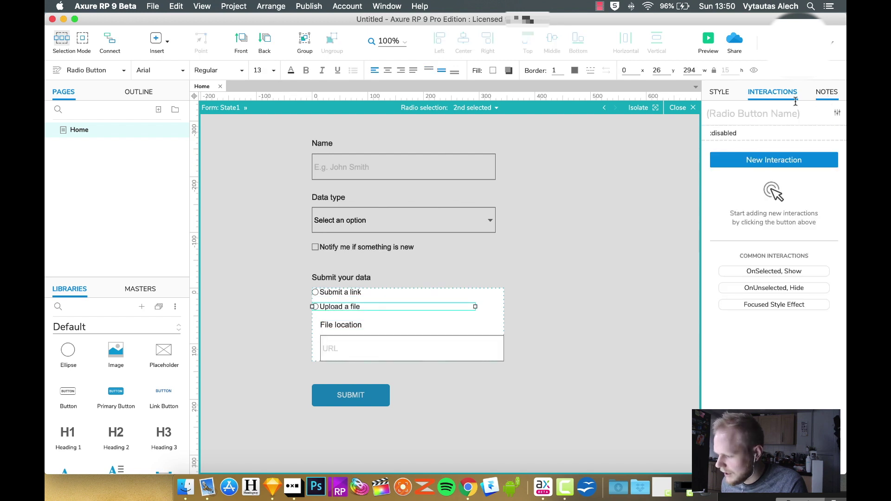
click(837, 113)
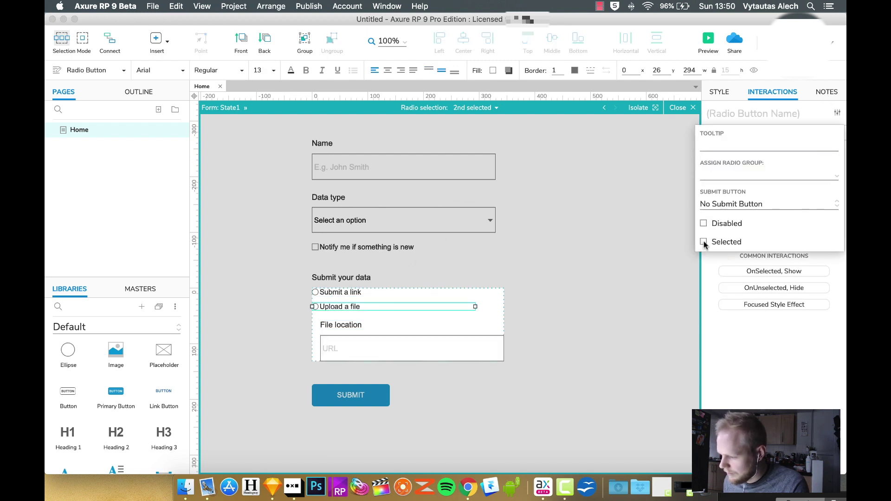
click(703, 242)
click(509, 398)
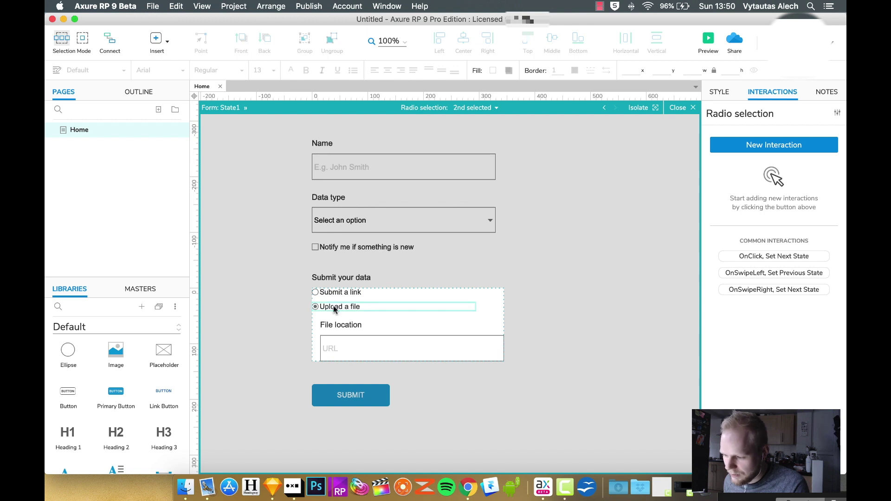
Review the three states and delete the URL field from 2nd selected.
click(603, 108)
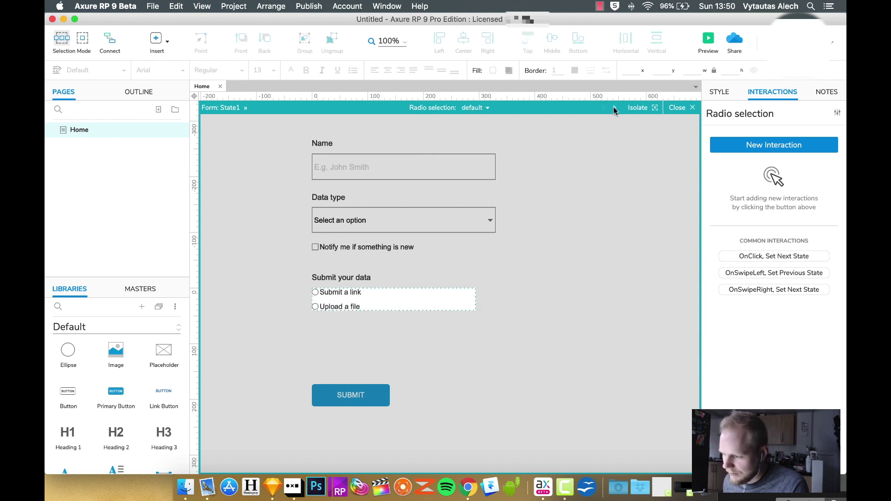
click(615, 108)
click(614, 107)
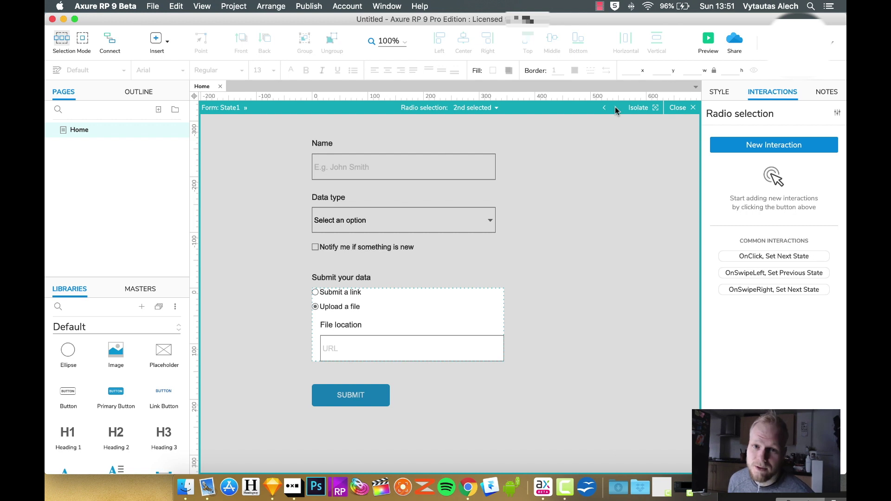
click(381, 347)
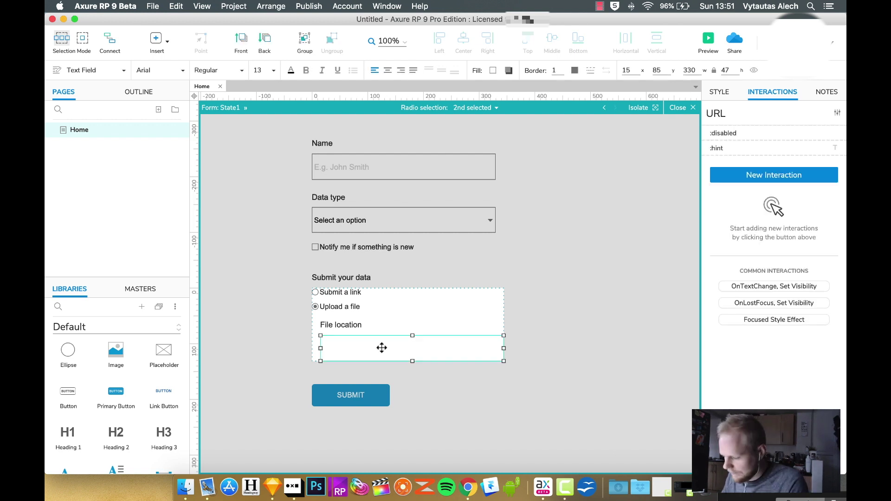
key(Delete)
Relabel it 'Browse for a file' and add 'No file selected.' text and a Browse... button.
double_click(356, 329)
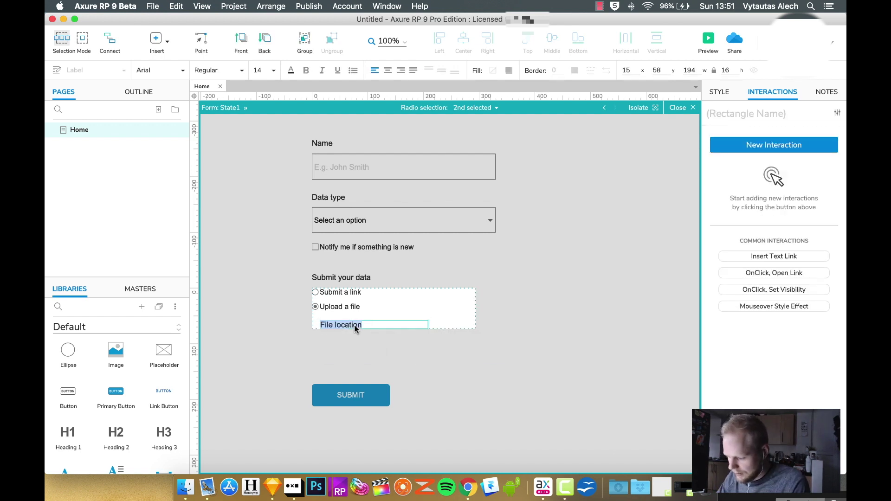
text(Bro)
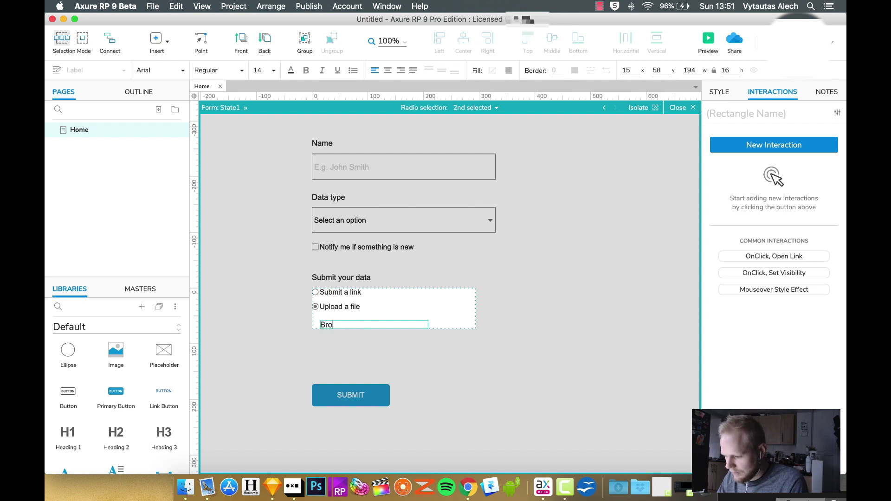
text(wse)
key(BackSpace)
text(se for a file)
key(Escape)
key(super+d)
text(No file selected.)
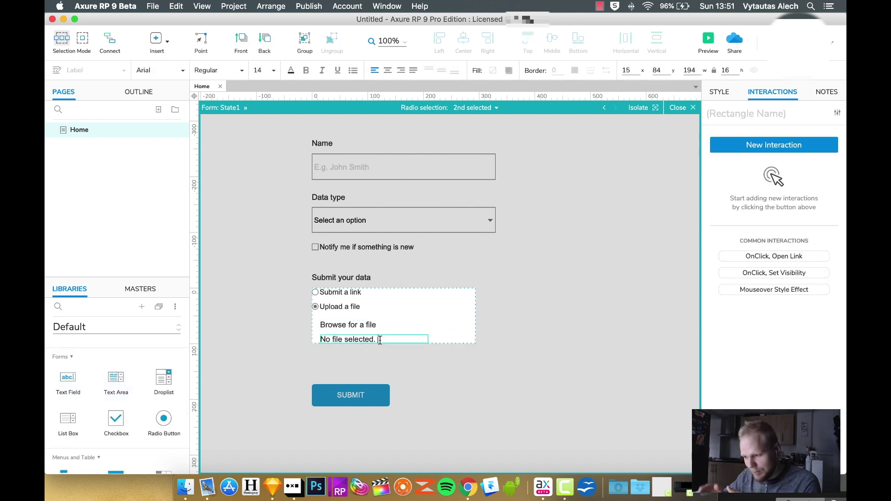
drag(68, 446, 420, 341)
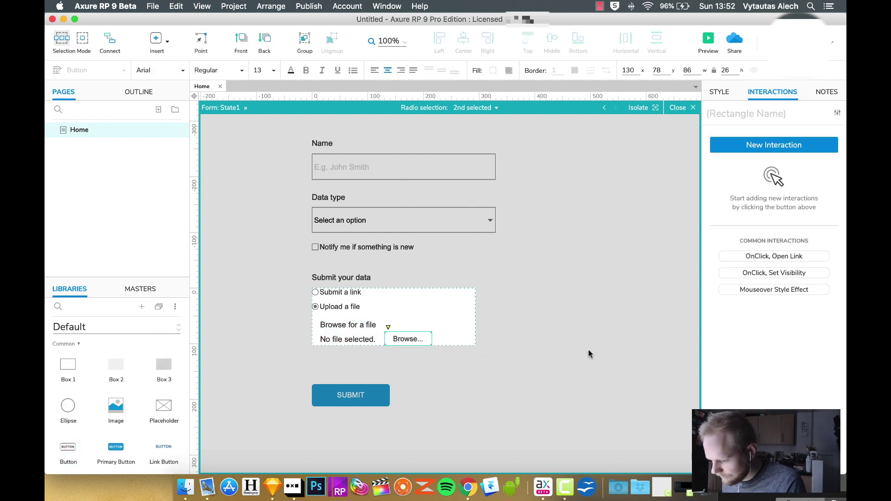
click(589, 354)
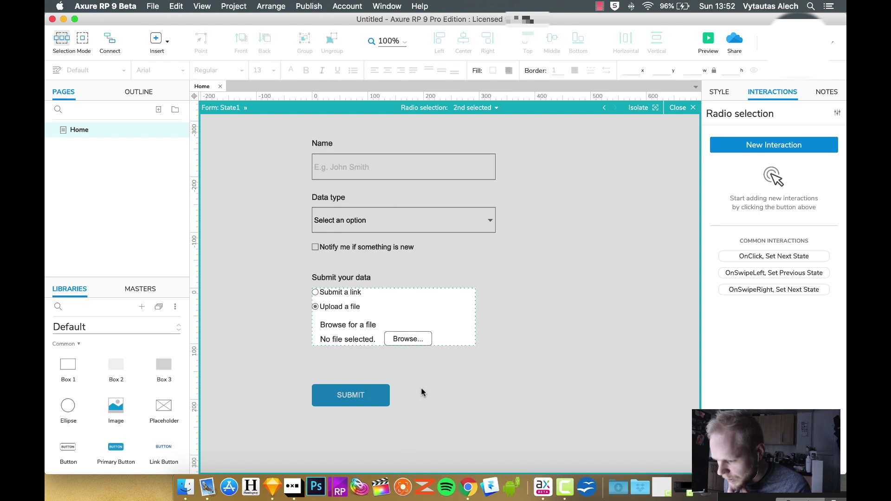
key(super+Up)
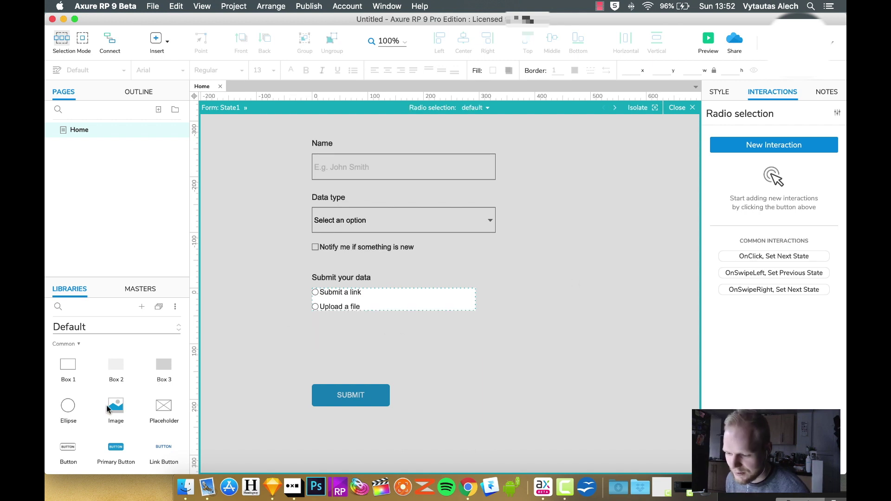
Drop a Hot Spot onto the default state and size it 116x26 over 'Submit a link'.
scroll(109, 409, down, 2)
scroll(113, 408, down, 6)
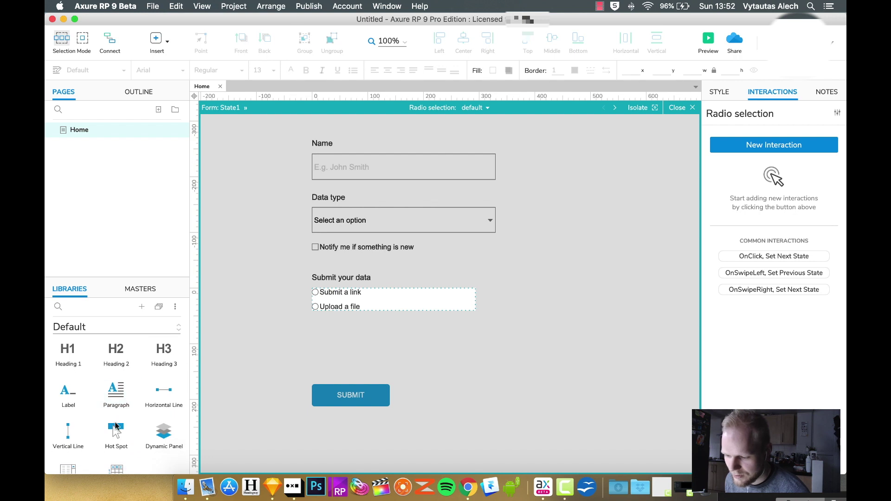
drag(117, 447, 308, 288)
drag(360, 344, 366, 302)
key(Left)
key(Left)
key(Up)
key(Up)
key(Up)
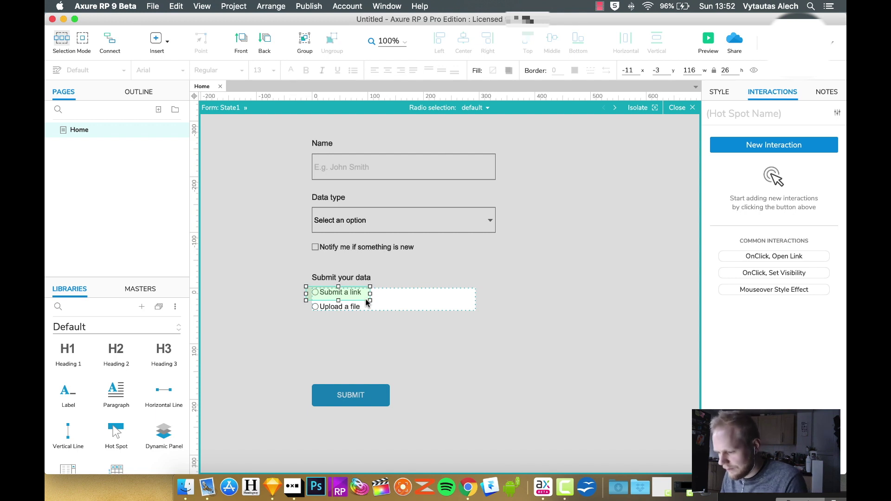
key(shift+Right)
key(shift+Down)
key(shift+Left)
key(shift+Up)
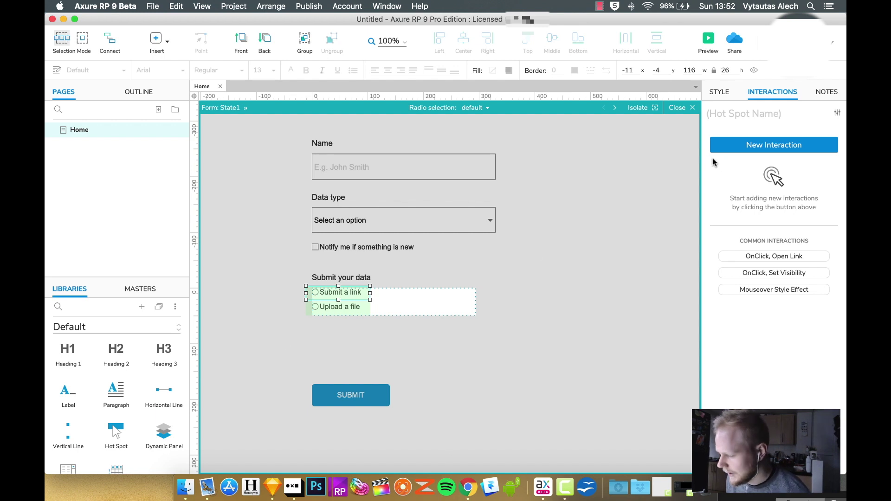
Give the Submit a link hot spot an OnClick that sets Radio selection to 1st selected.
click(793, 151)
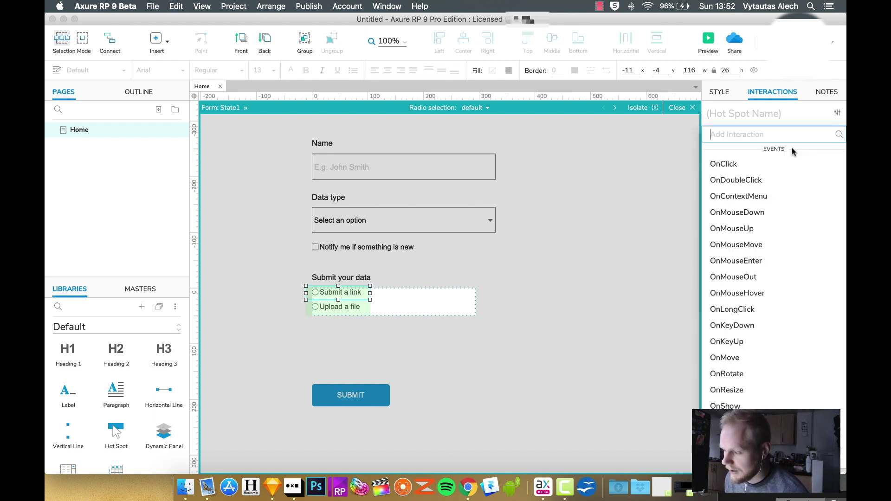
click(724, 165)
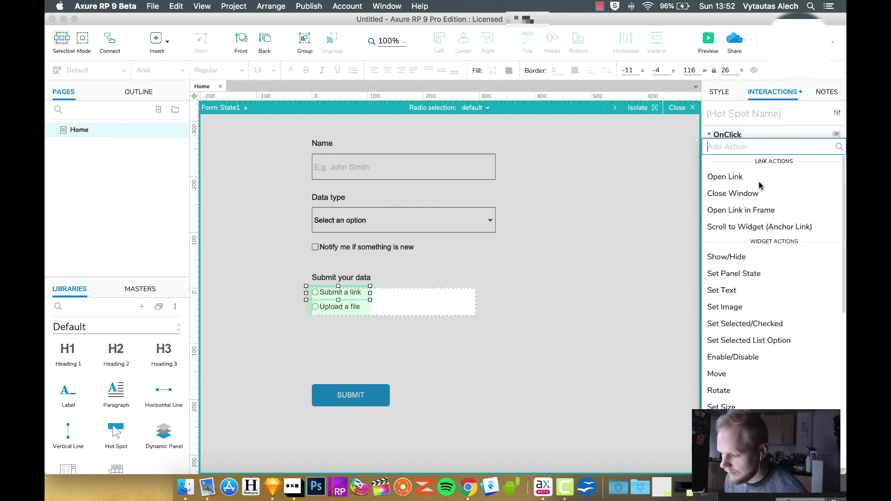
click(752, 275)
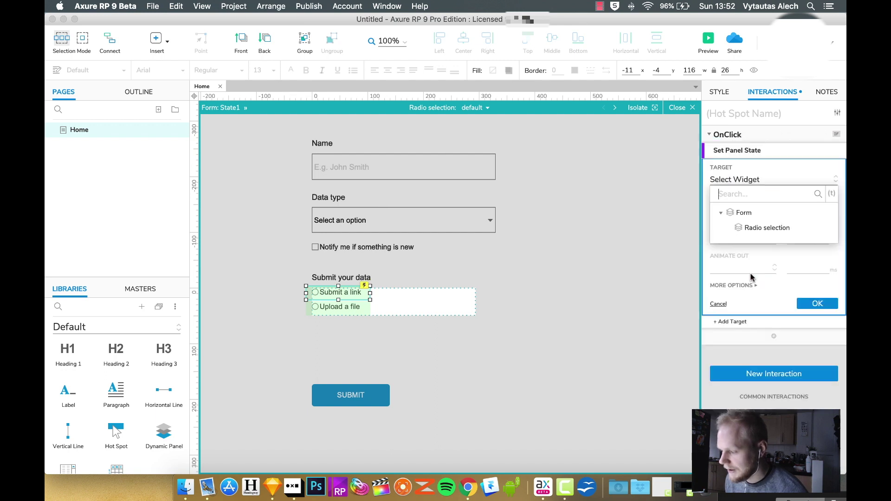
click(764, 227)
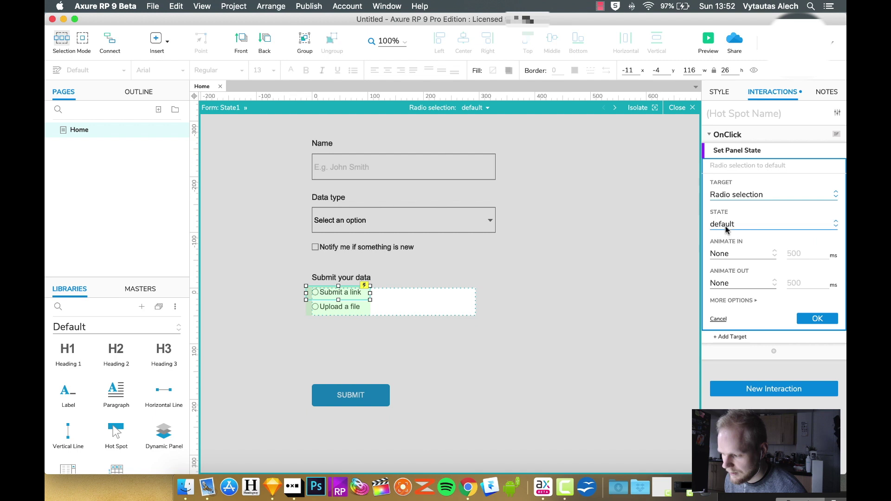
click(746, 225)
click(739, 256)
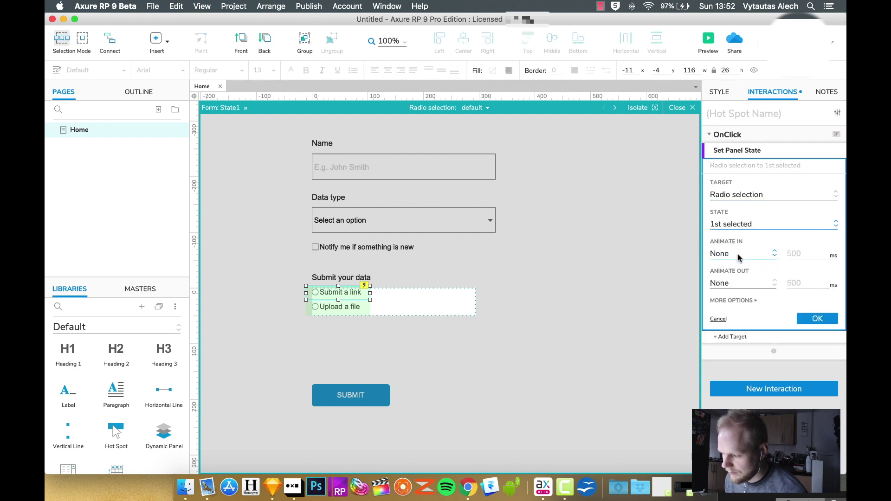
click(825, 319)
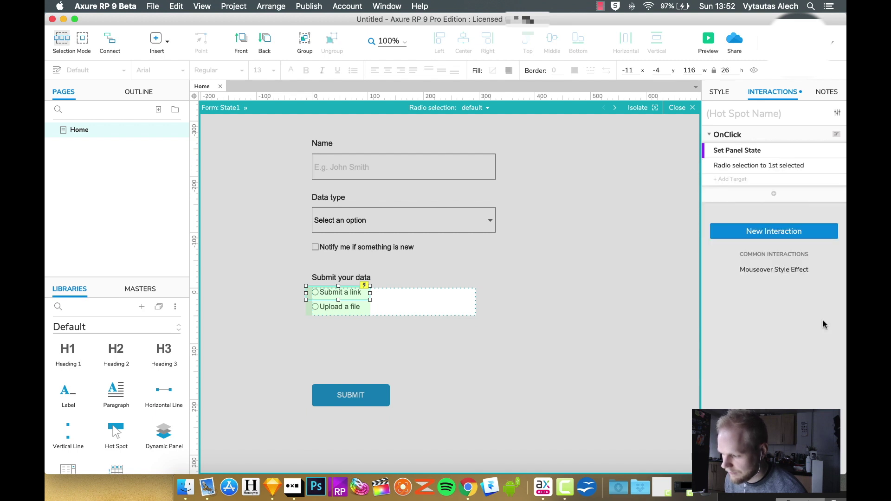
Copy the hot spot onto Upload a file and change its target state to 2nd selected.
click(352, 305)
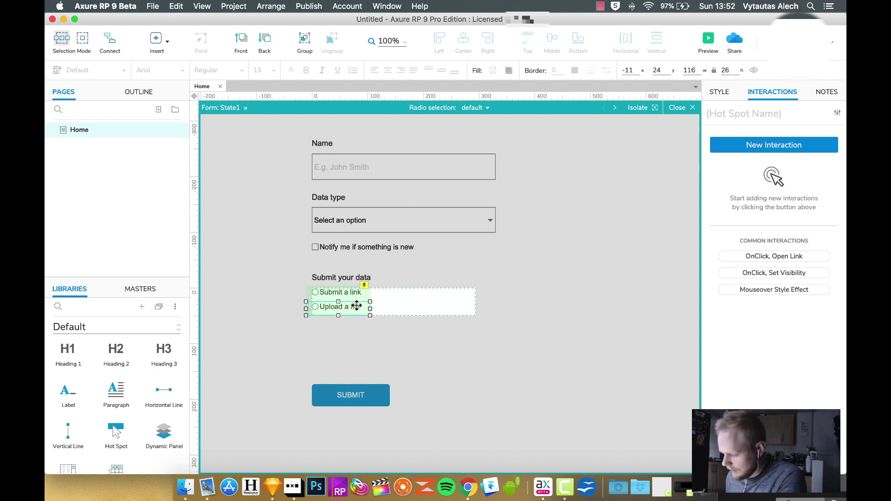
click(352, 293)
drag(352, 293, 355, 307)
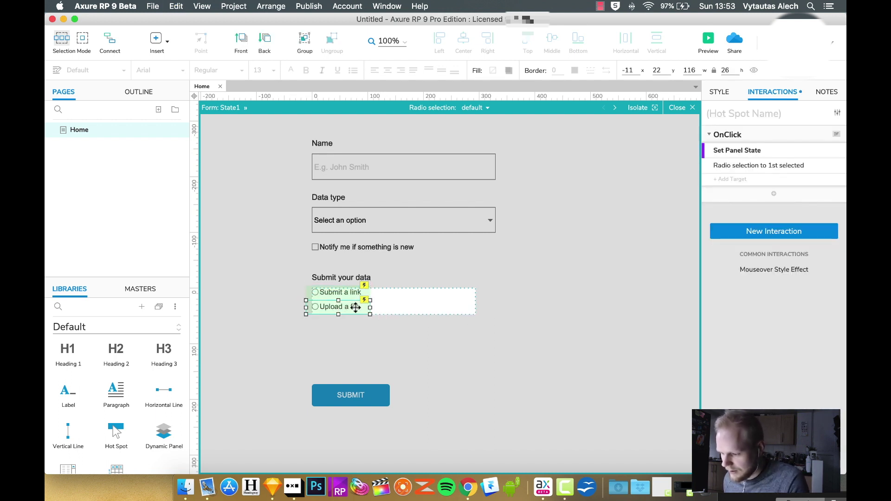
click(765, 167)
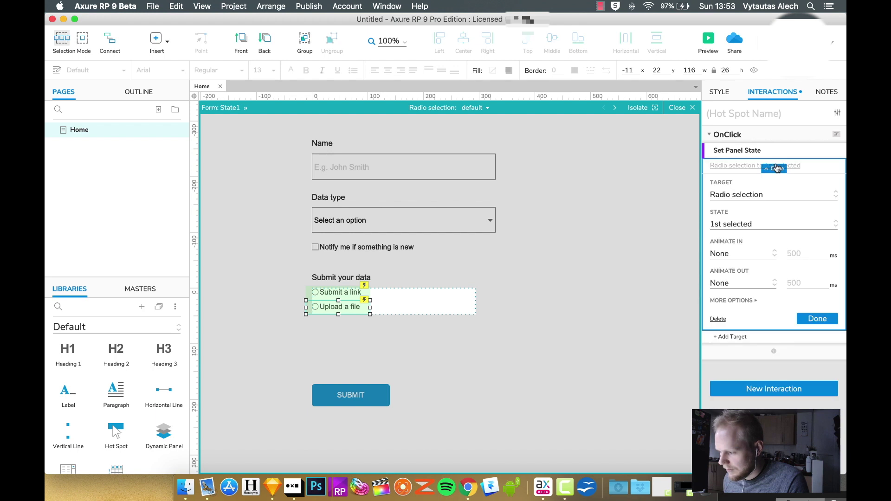
click(767, 225)
click(749, 270)
click(475, 352)
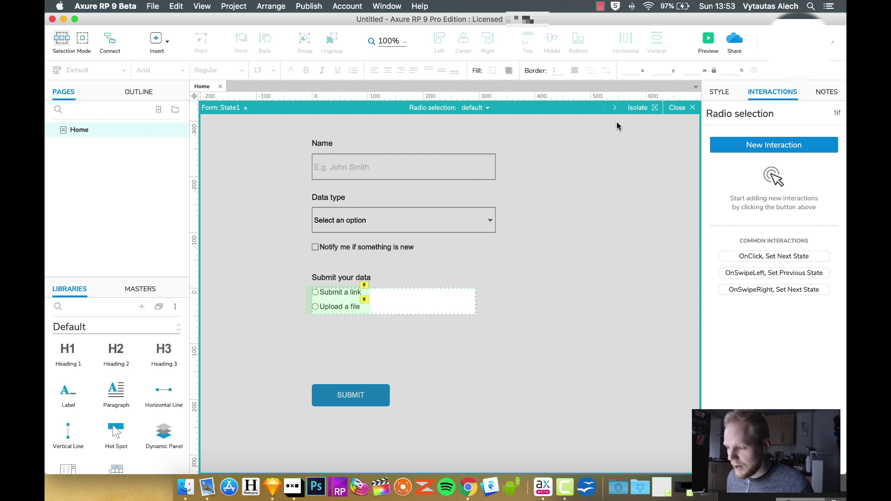
click(707, 41)
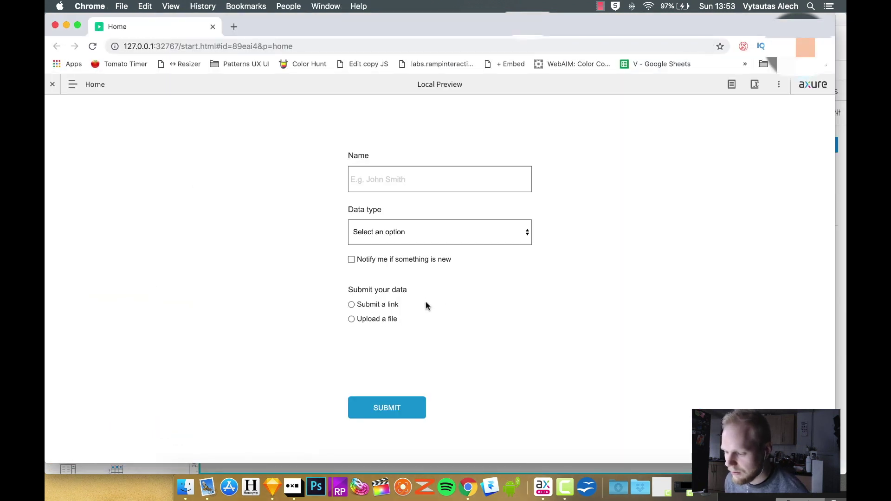
Test the preview: Submit a link shows File location, but Upload a file fails to hide it.
click(370, 306)
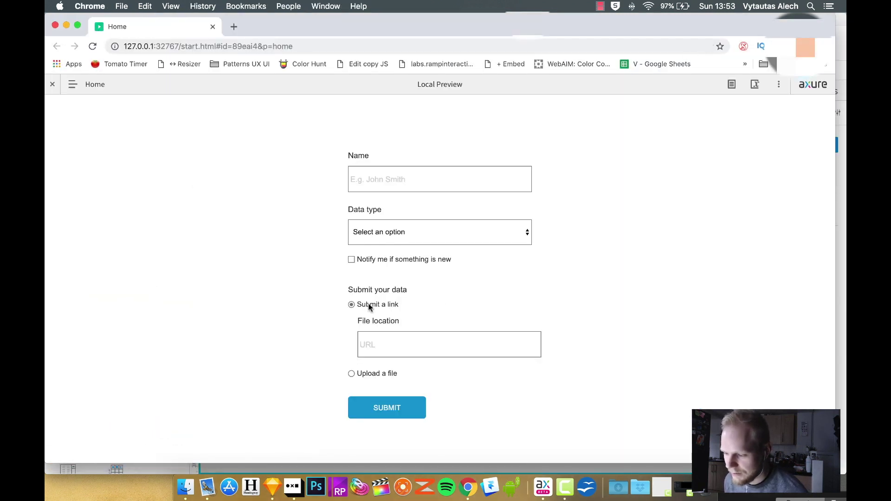
click(376, 341)
click(375, 374)
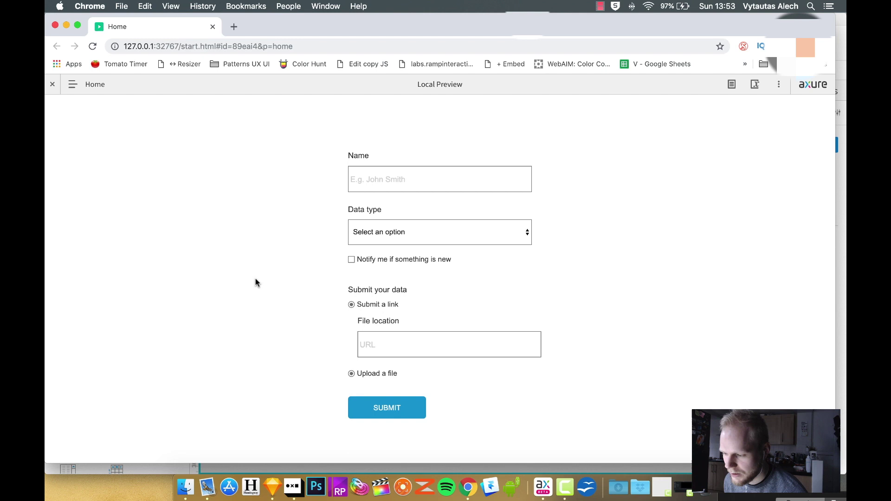
click(211, 27)
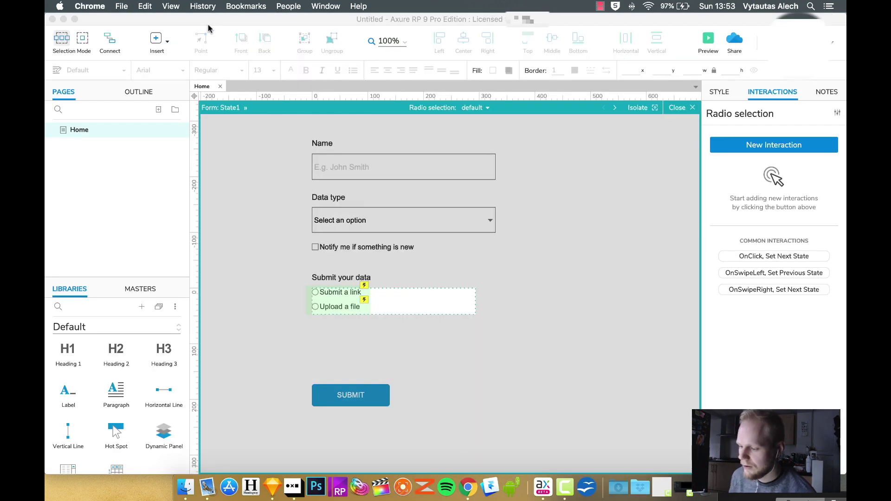
In 1st selected, drag the Upload a file hot spot down below the URL field.
click(327, 291)
shift+click(335, 307)
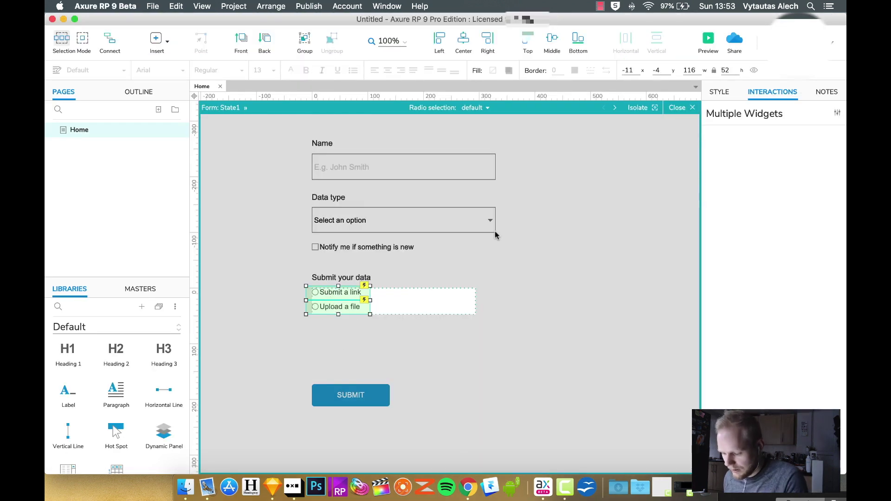
click(615, 108)
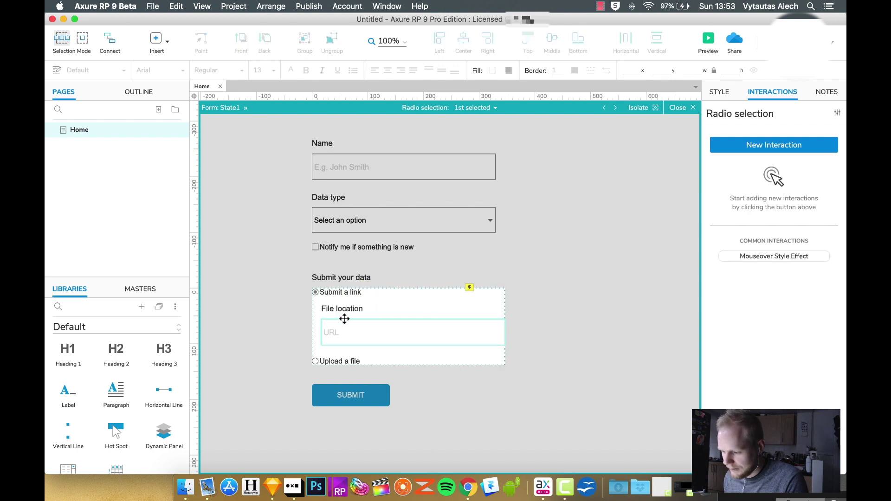
click(328, 308)
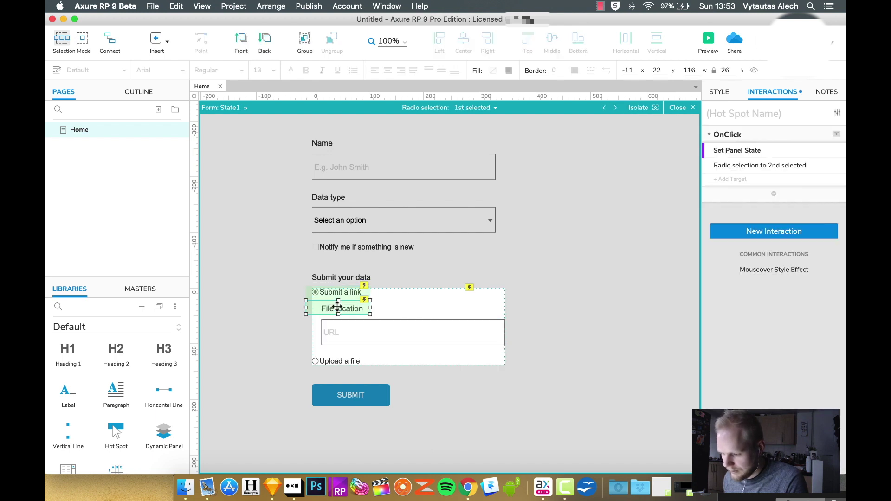
drag(328, 308, 333, 361)
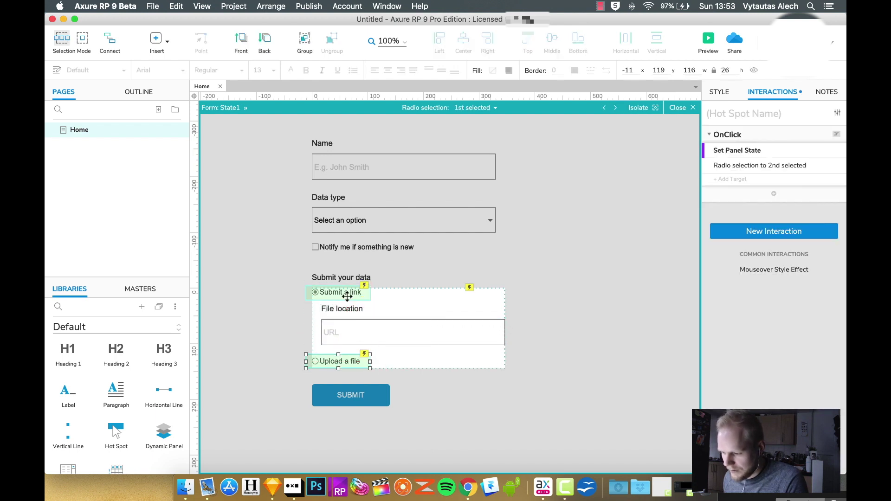
click(615, 108)
drag(383, 289, 366, 310)
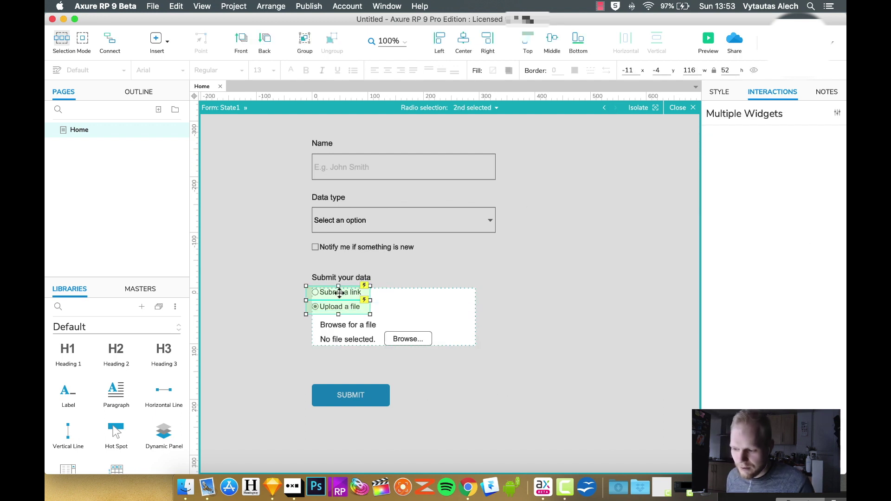
click(589, 260)
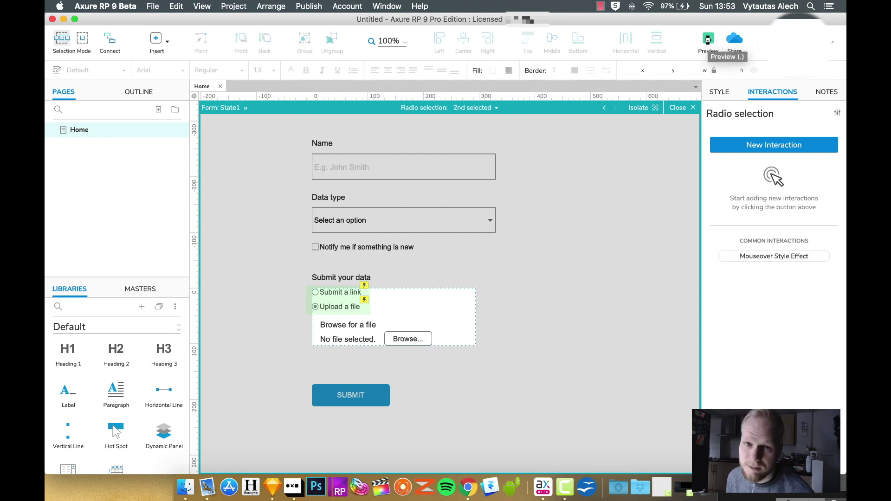
click(707, 40)
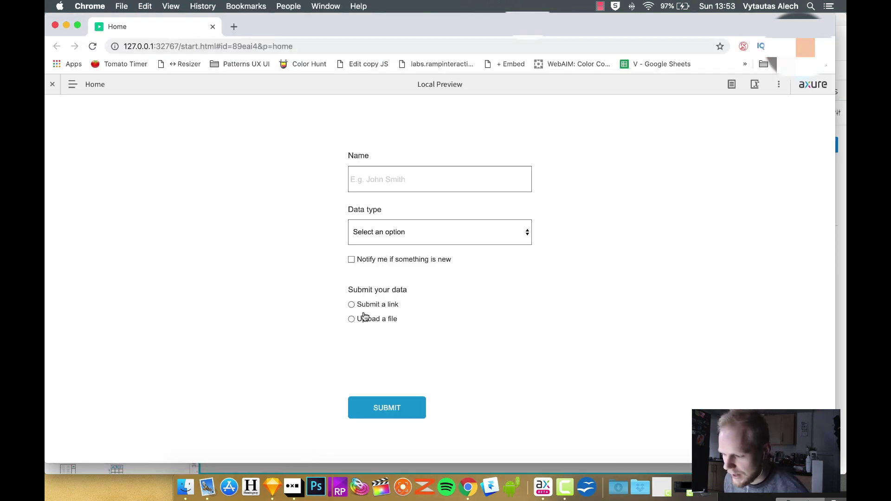
Alternate Submit a link and Upload a file repeatedly, confirming File location and the file browser swap.
click(369, 305)
click(376, 373)
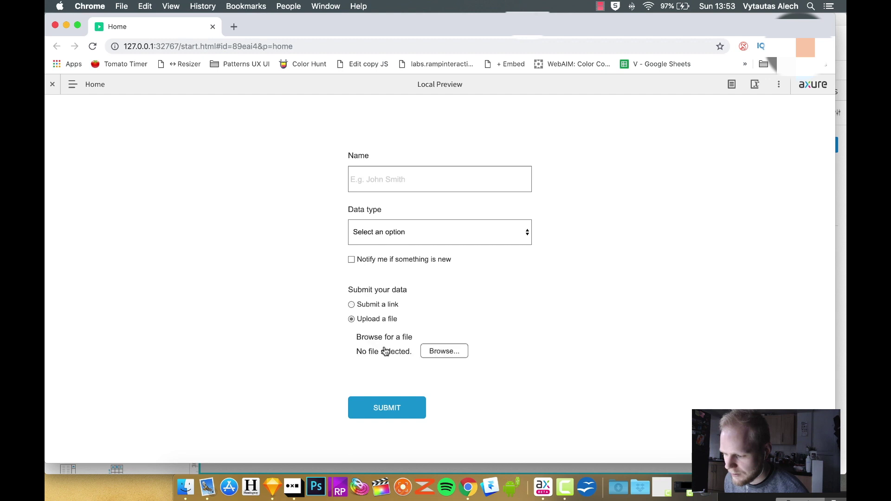
click(379, 306)
click(379, 372)
click(376, 306)
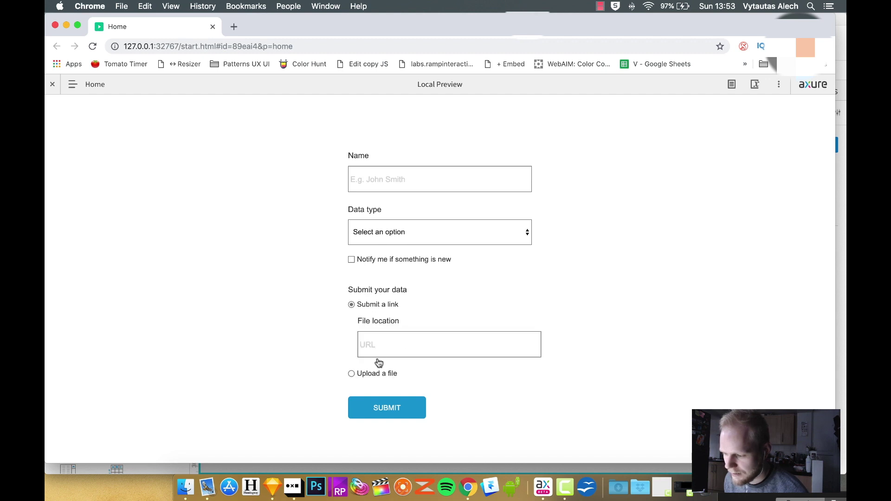
click(379, 374)
click(378, 307)
click(377, 376)
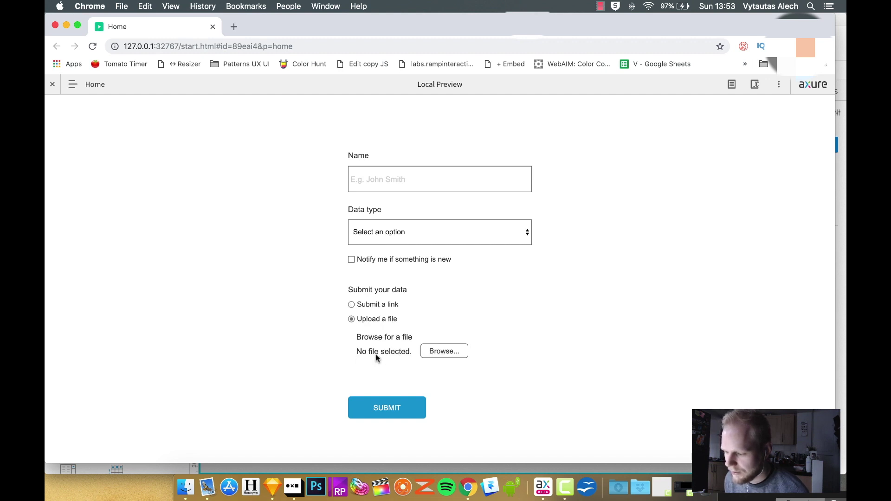
click(375, 305)
click(374, 375)
click(371, 306)
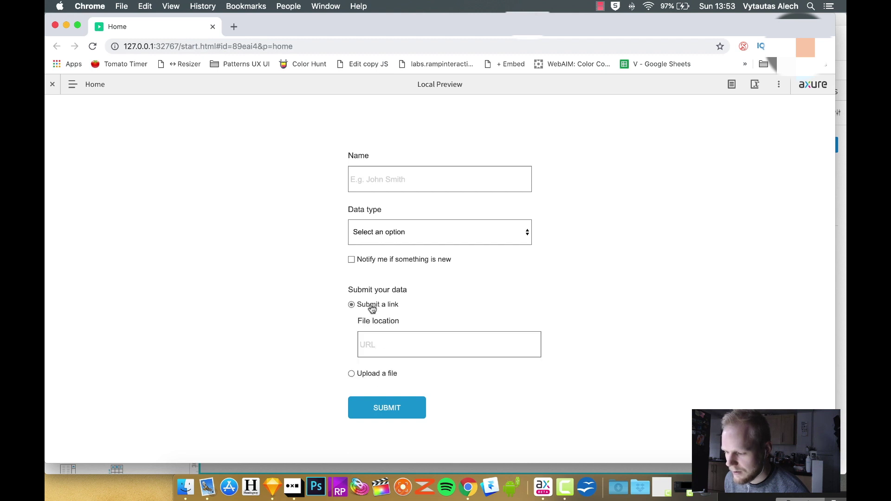
click(374, 375)
click(374, 304)
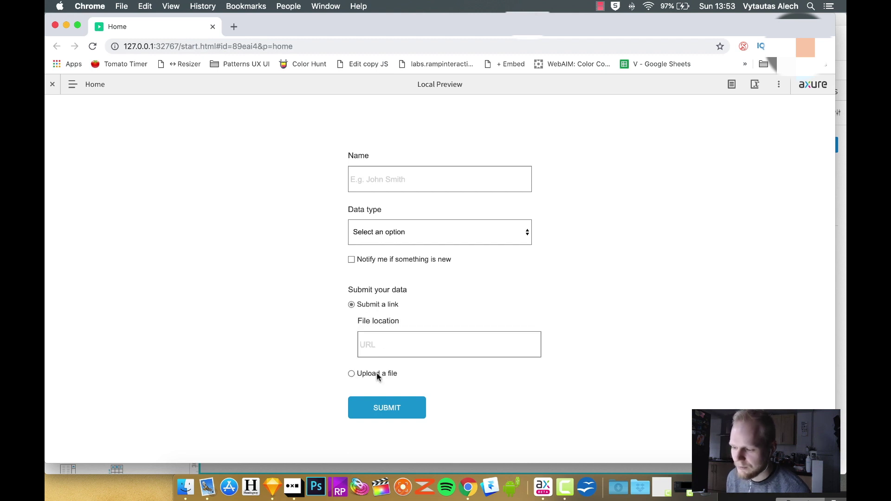
click(377, 374)
click(374, 306)
click(383, 350)
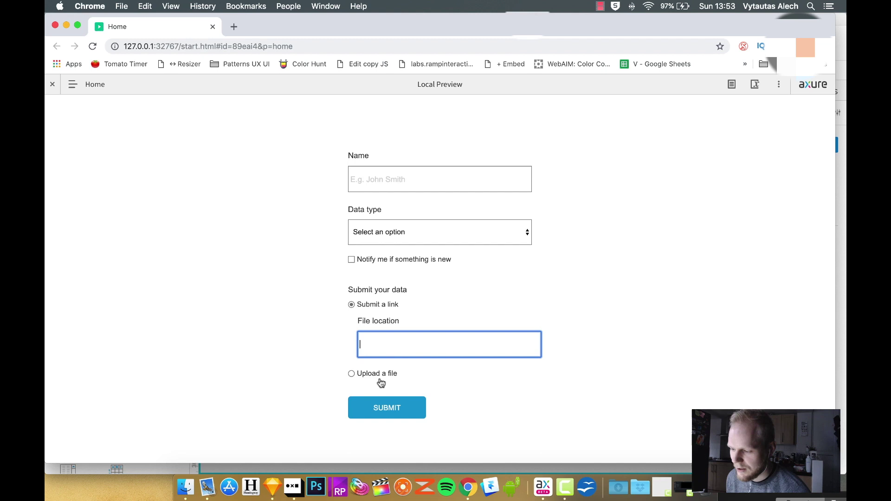
click(380, 379)
click(352, 305)
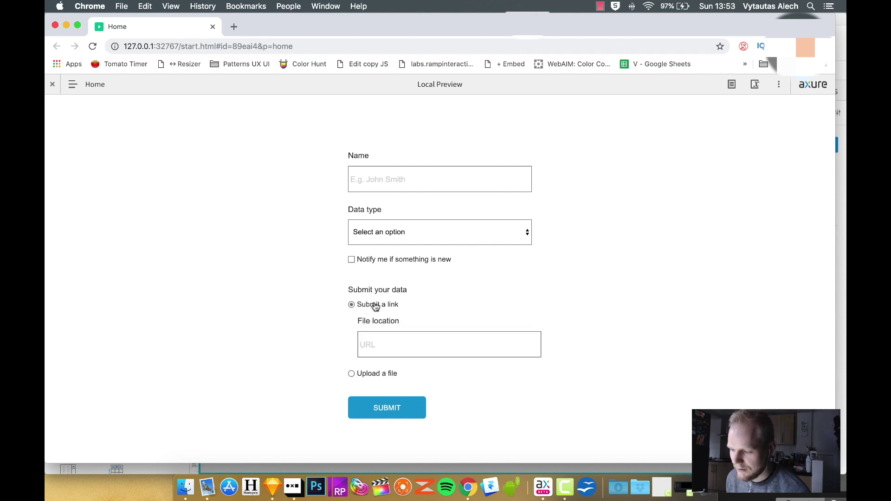
click(409, 350)
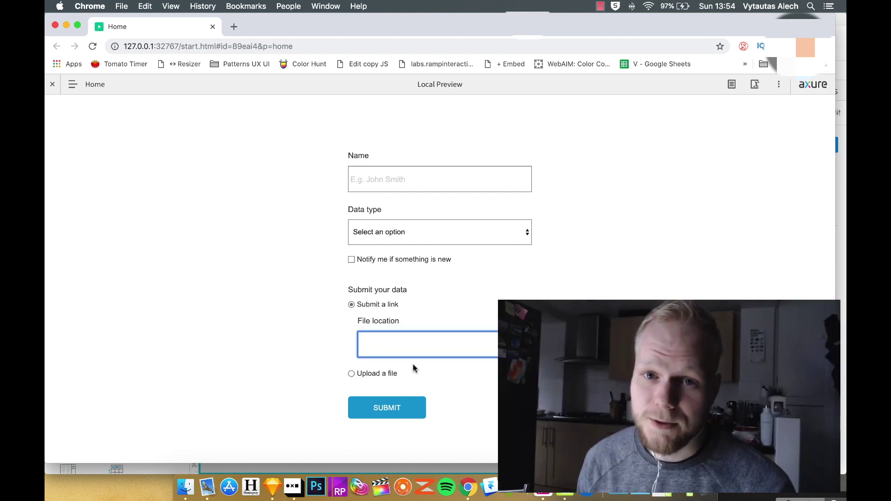